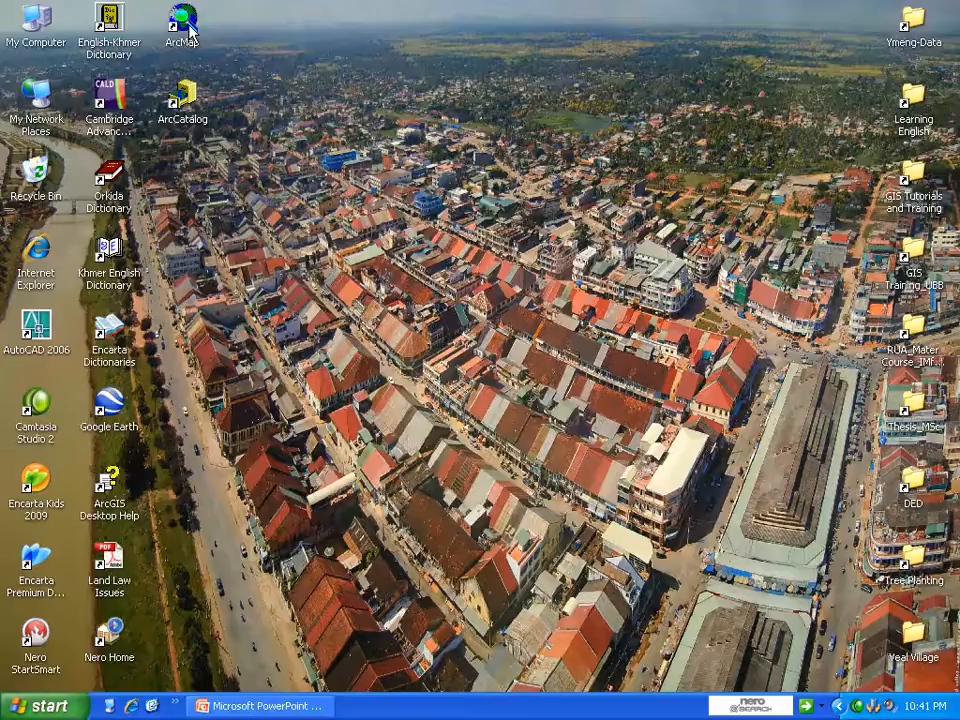
Start ArcMap and open the existing map document "Exercise1b-Looking at feature attributes" from the "1. Exploring ArcMap" folder
{"action": "left_click", "coordinate": [190, 32]}
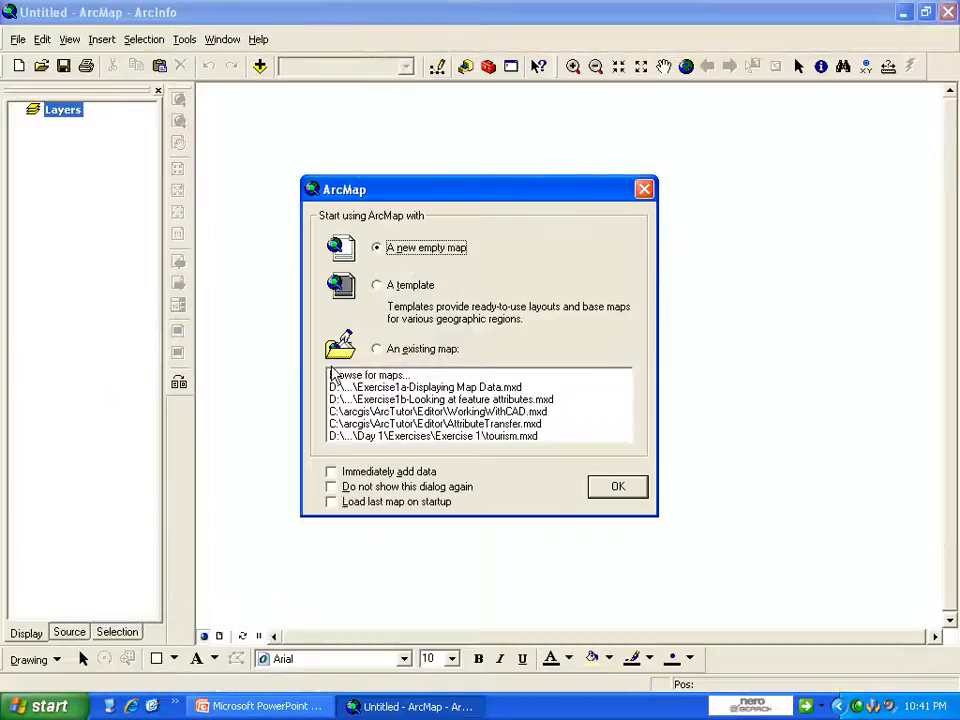
{"action": "left_click", "coordinate": [342, 375]}
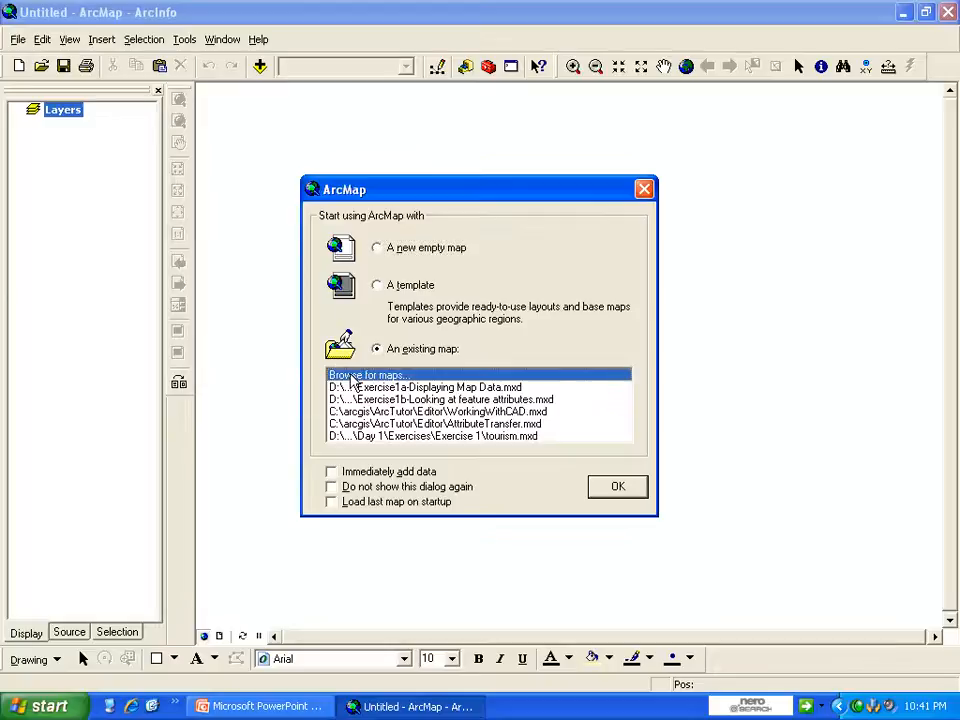
{"action": "left_click", "coordinate": [606, 489]}
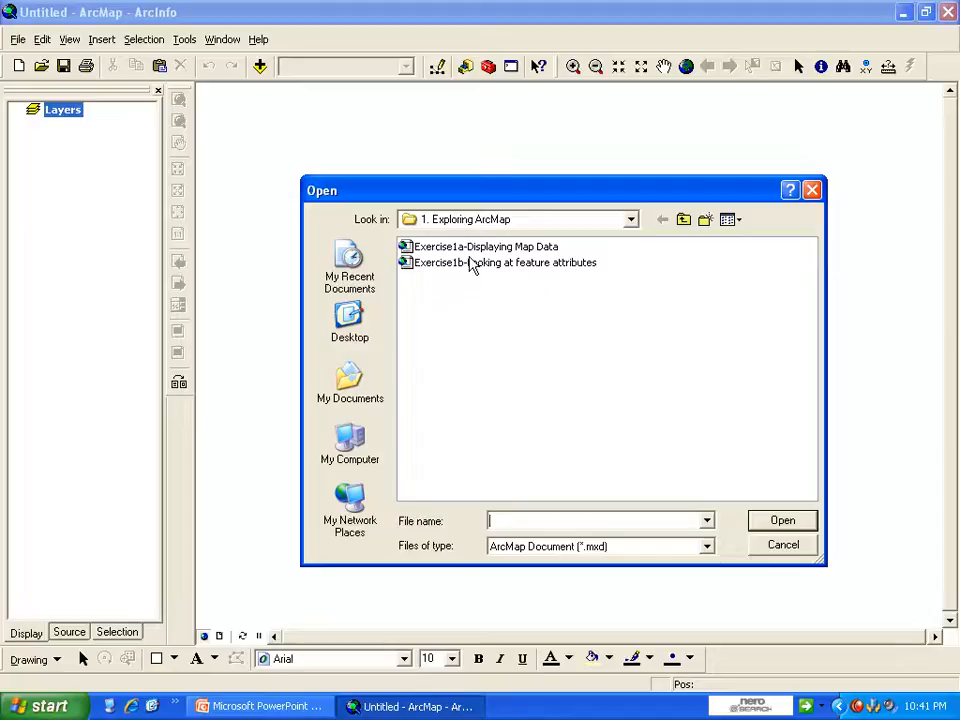
{"action": "left_click", "coordinate": [463, 263]}
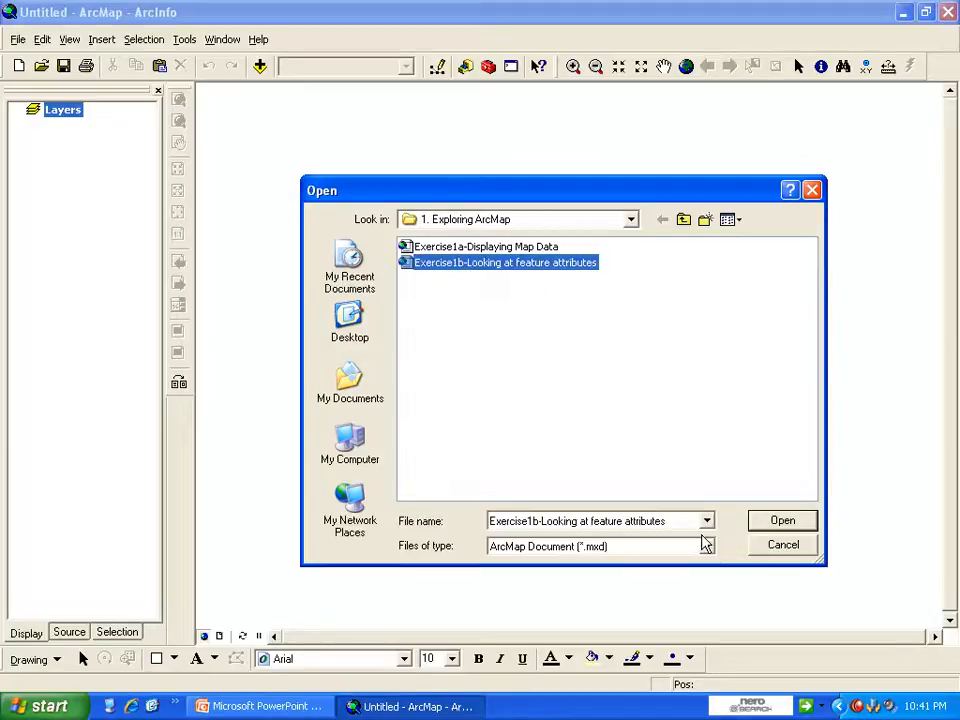
{"action": "left_click", "coordinate": [783, 522]}
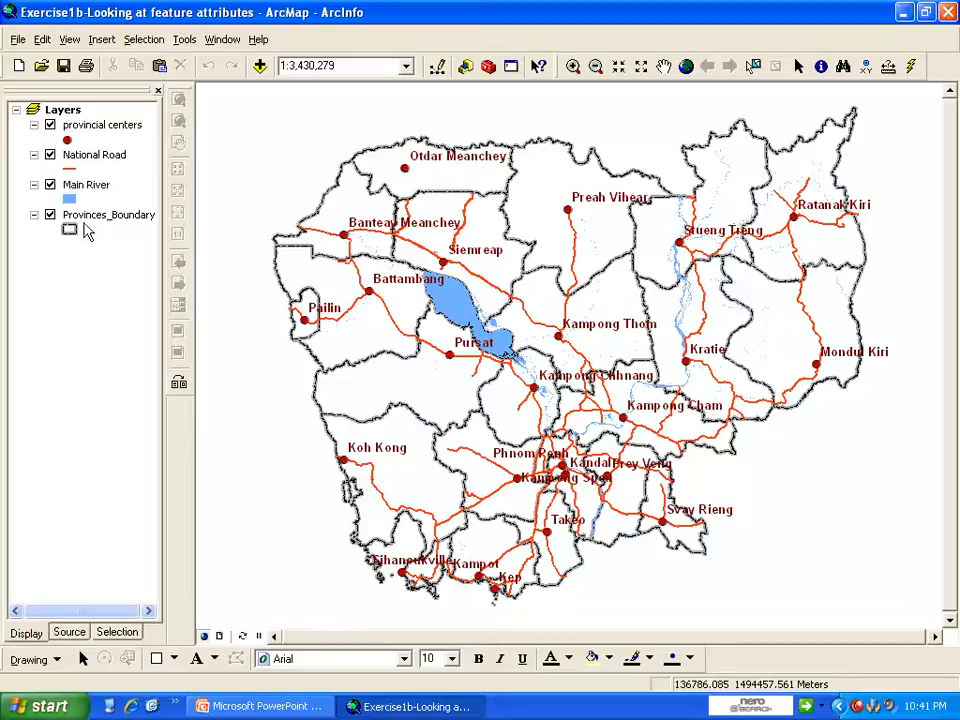
Look through the map's four layers, and read the practice questions in the PowerPoint presentation before returning to ArcMap
{"action": "left_click", "coordinate": [90, 128]}
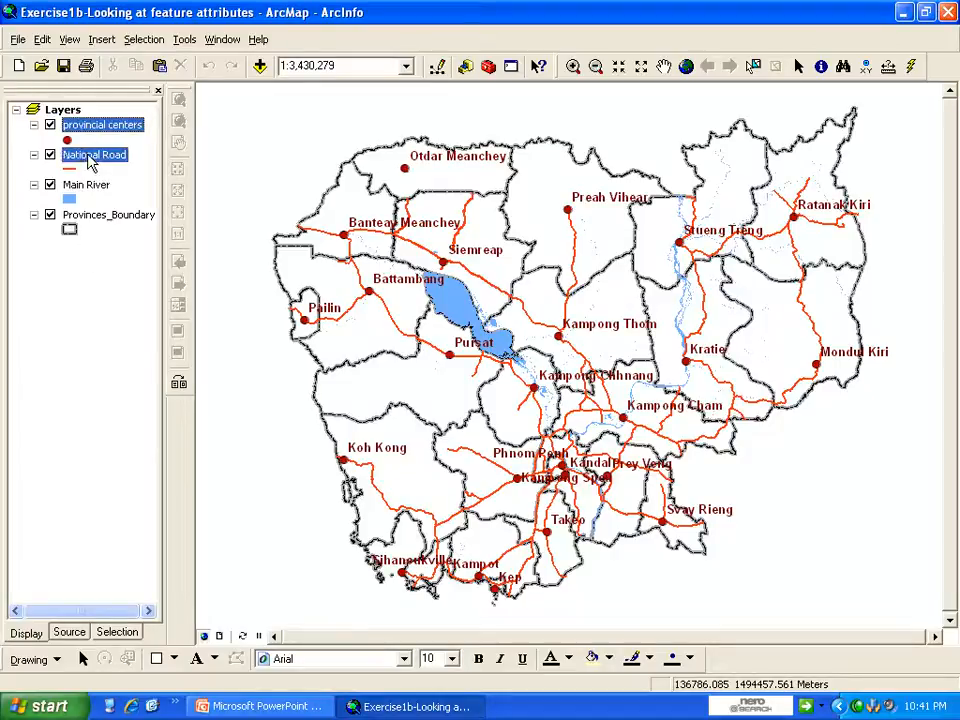
{"action": "left_click", "coordinate": [90, 155]}
{"action": "left_click", "coordinate": [88, 186]}
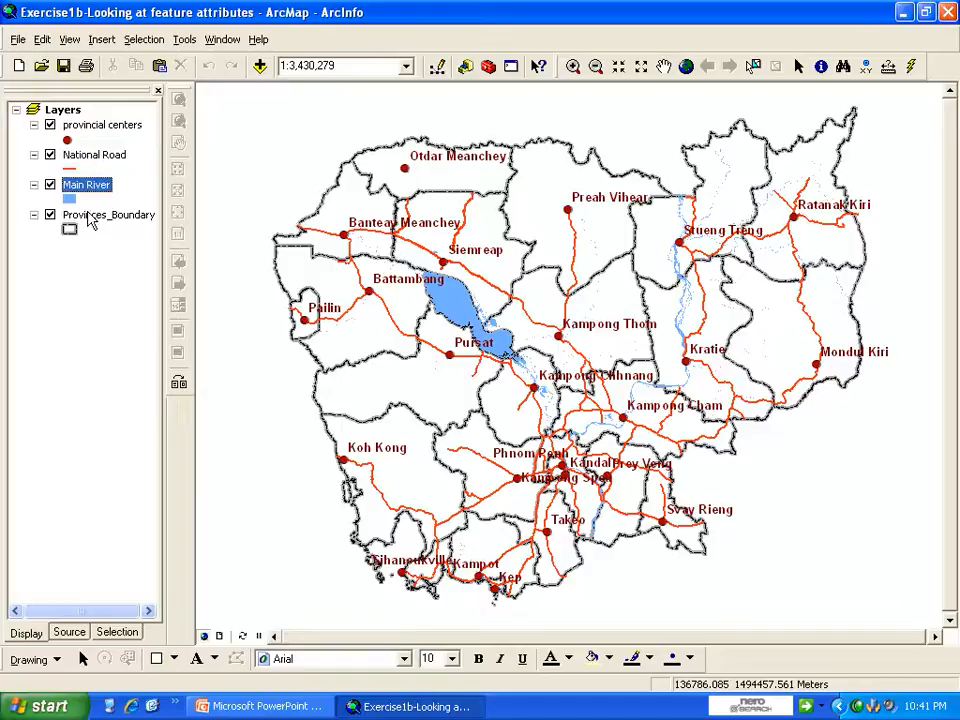
{"action": "left_click", "coordinate": [90, 218]}
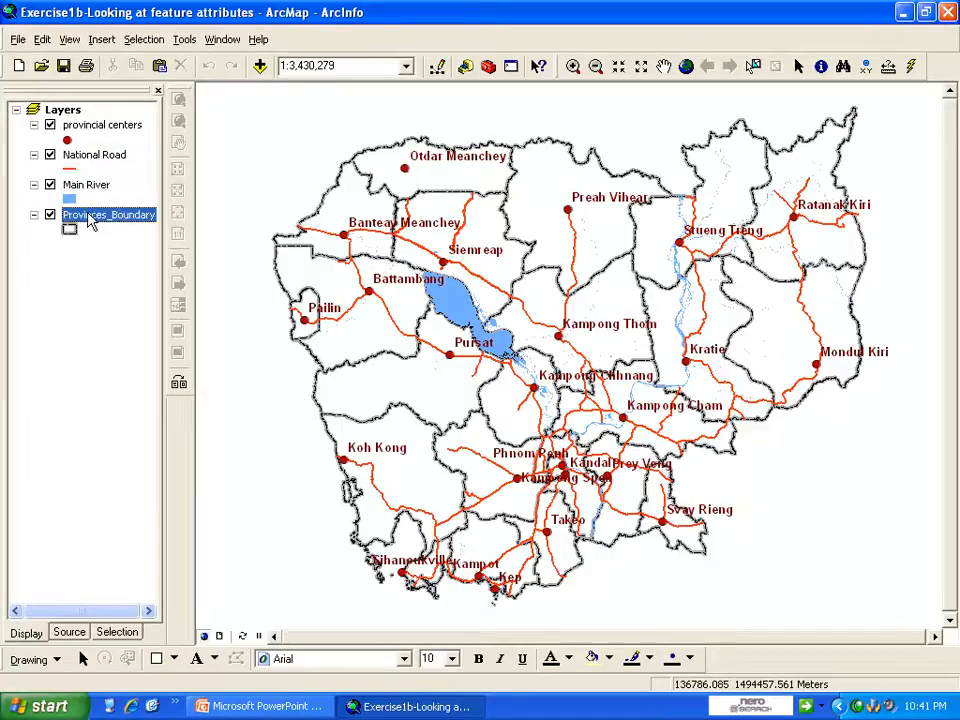
{"action": "left_click", "coordinate": [93, 128]}
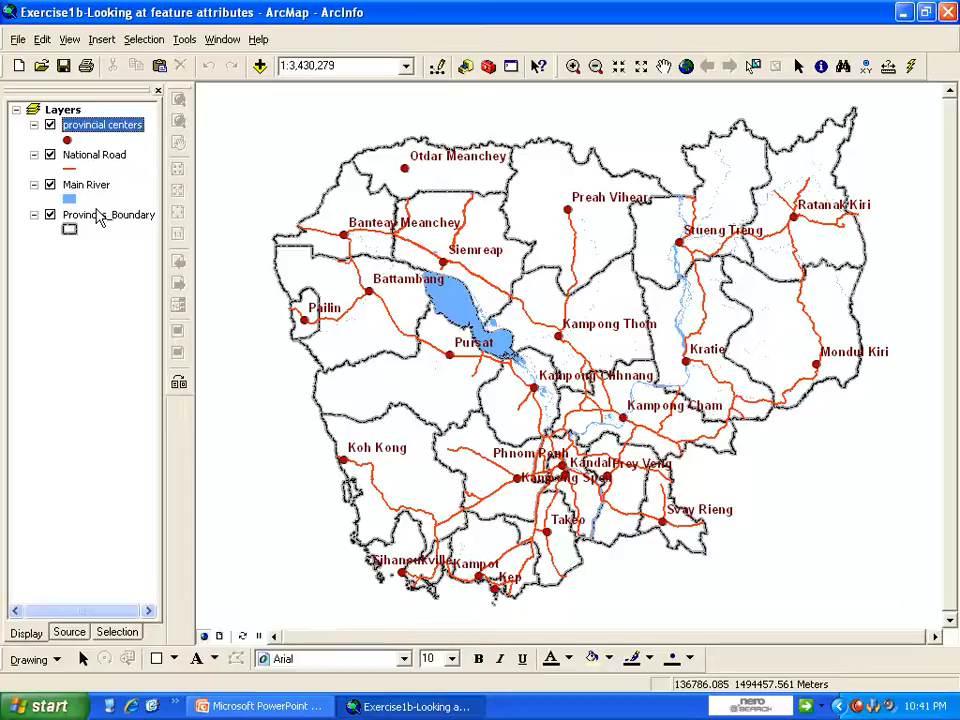
{"action": "left_click", "coordinate": [258, 706]}
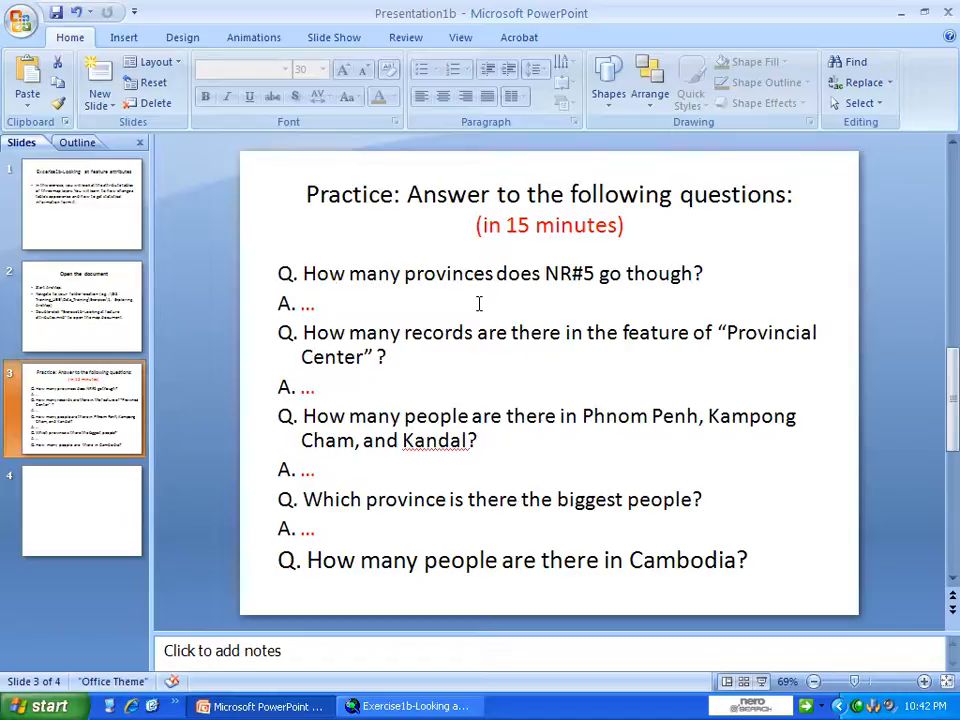
{"action": "left_click", "coordinate": [415, 706]}
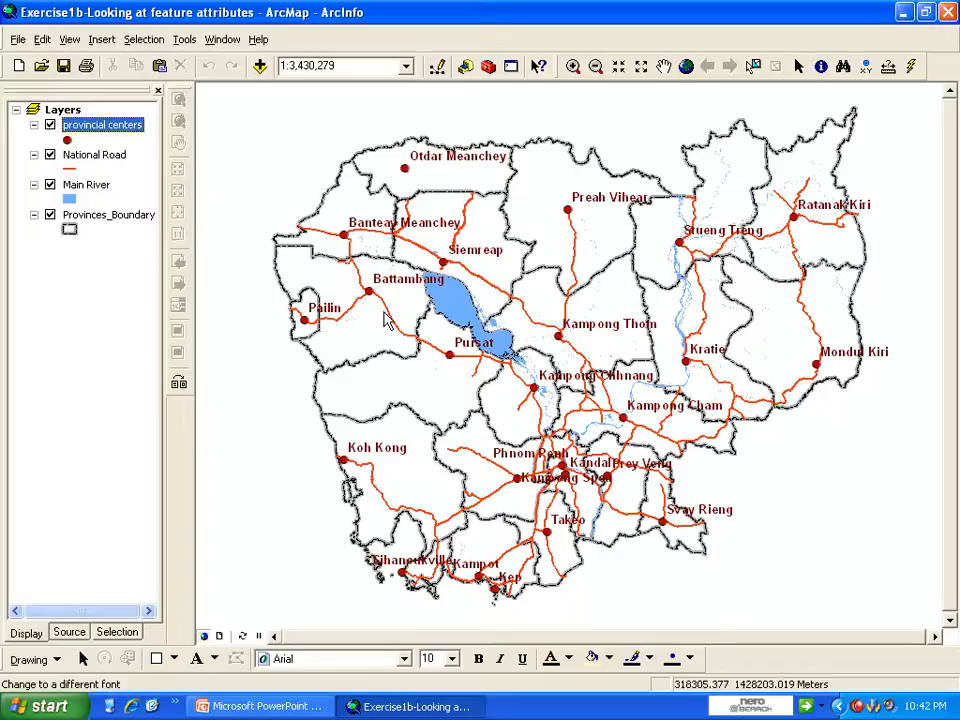
Open the attribute table of the National Road layer and move its window clear of the layer list
{"action": "left_click", "coordinate": [113, 156]}
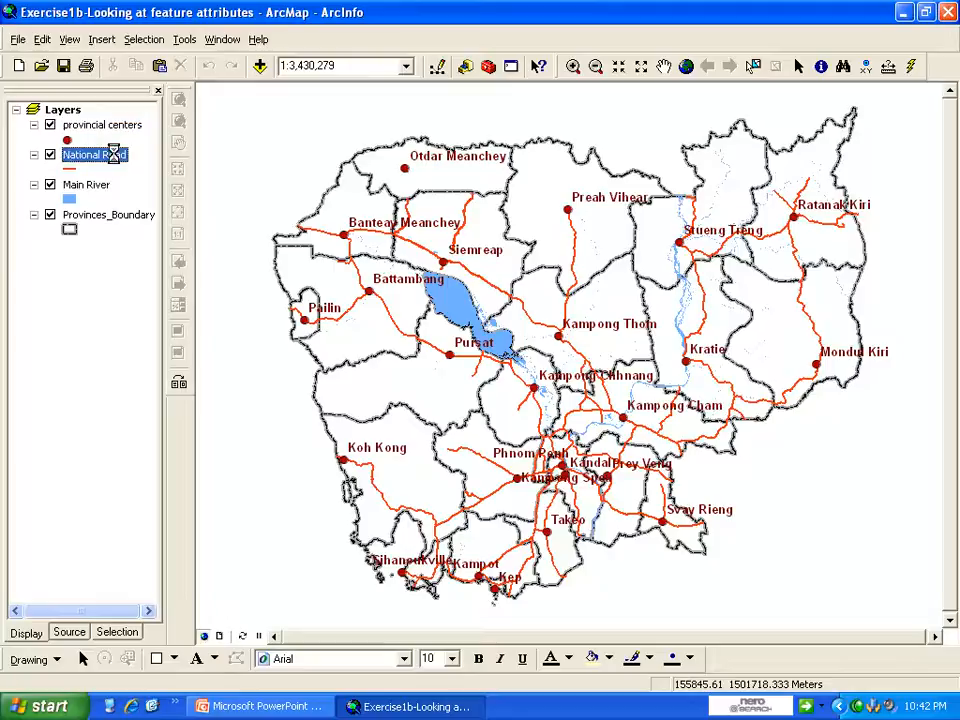
{"action": "right_click", "coordinate": [113, 155]}
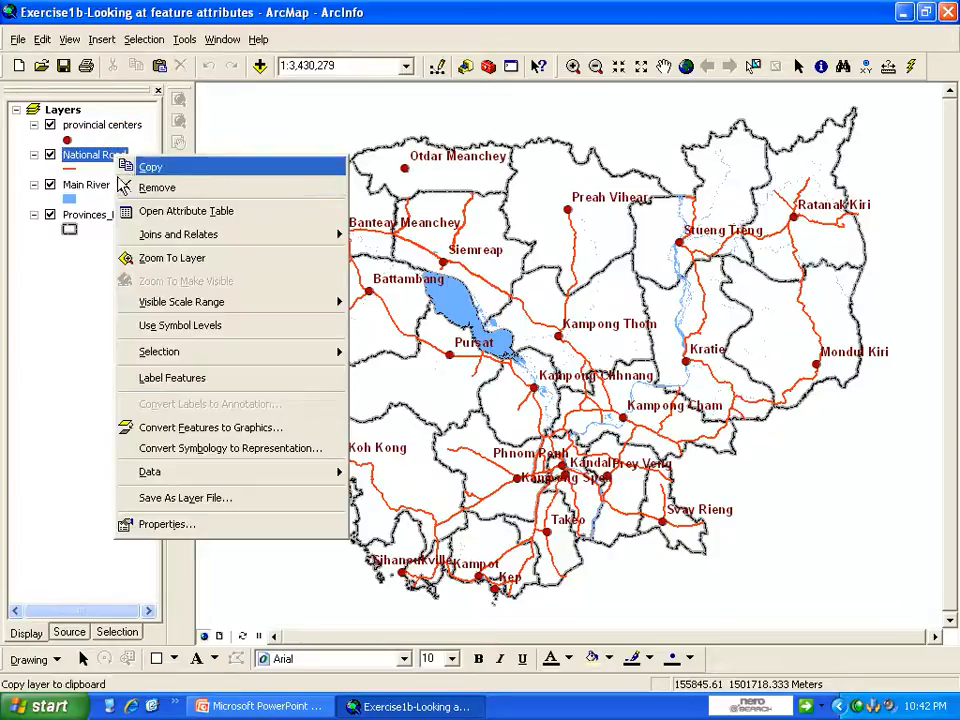
{"action": "left_click", "coordinate": [135, 211]}
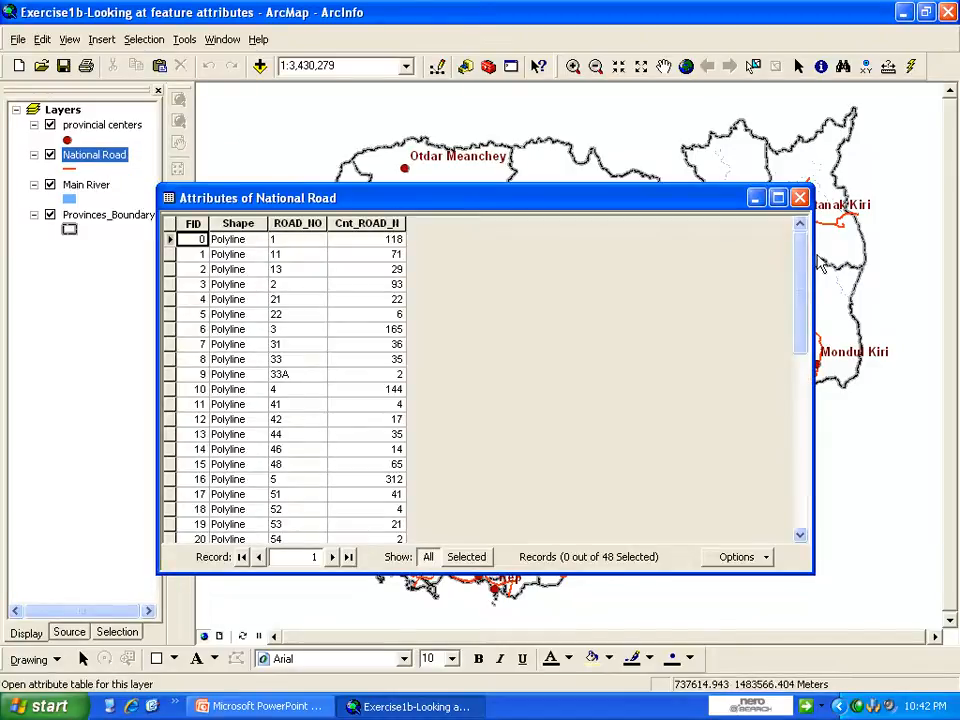
{"action": "left_click_drag", "start_coordinate": [804, 250], "coordinate": [803, 209]}
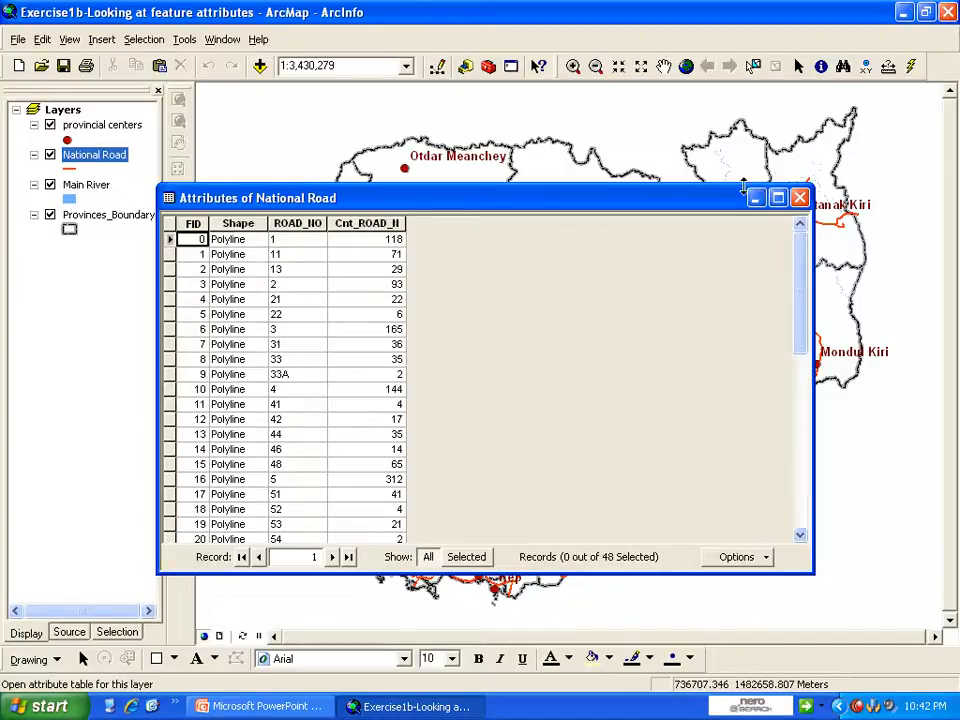
{"action": "left_click_drag", "start_coordinate": [725, 208], "coordinate": [809, 175]}
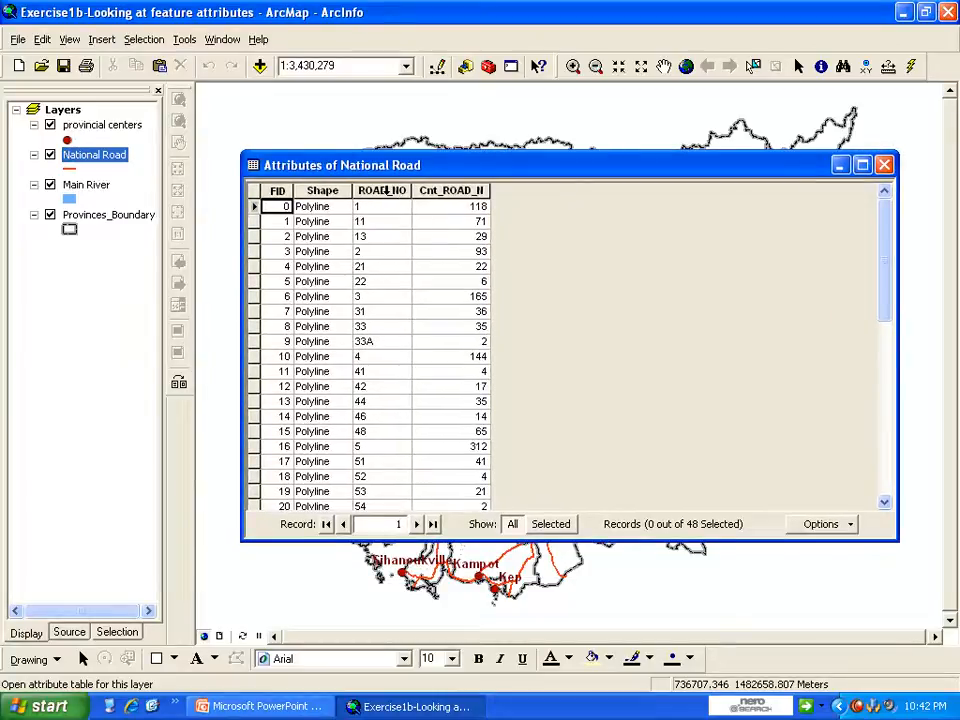
Sort the National Road attribute table by the ROAD_NO field in ascending order
{"action": "right_click", "coordinate": [385, 191]}
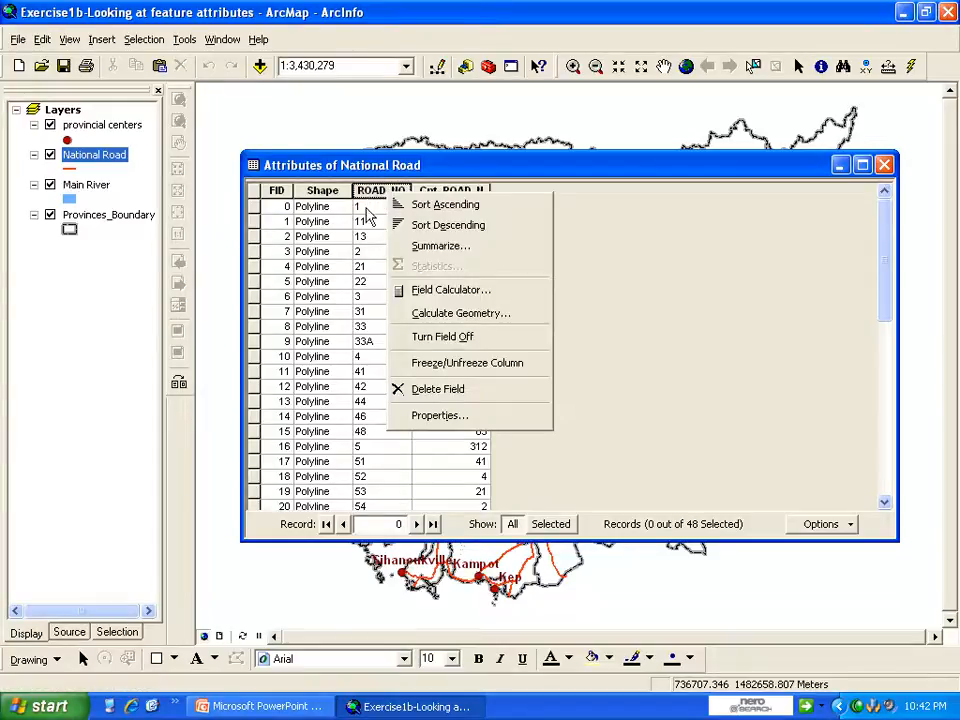
{"action": "left_click", "coordinate": [367, 196]}
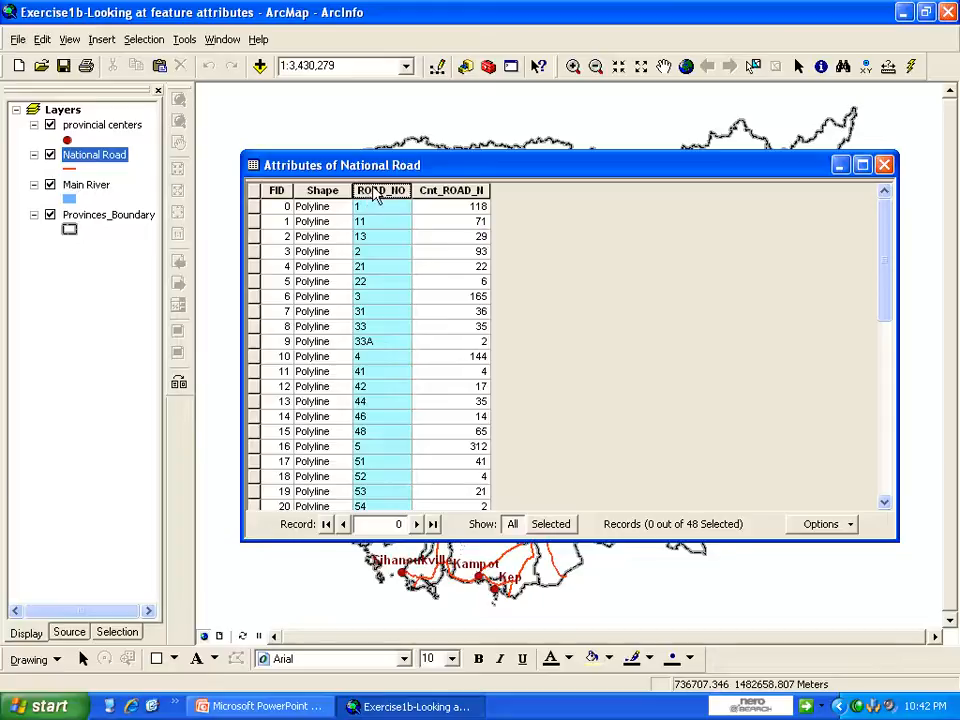
{"action": "right_click", "coordinate": [378, 197]}
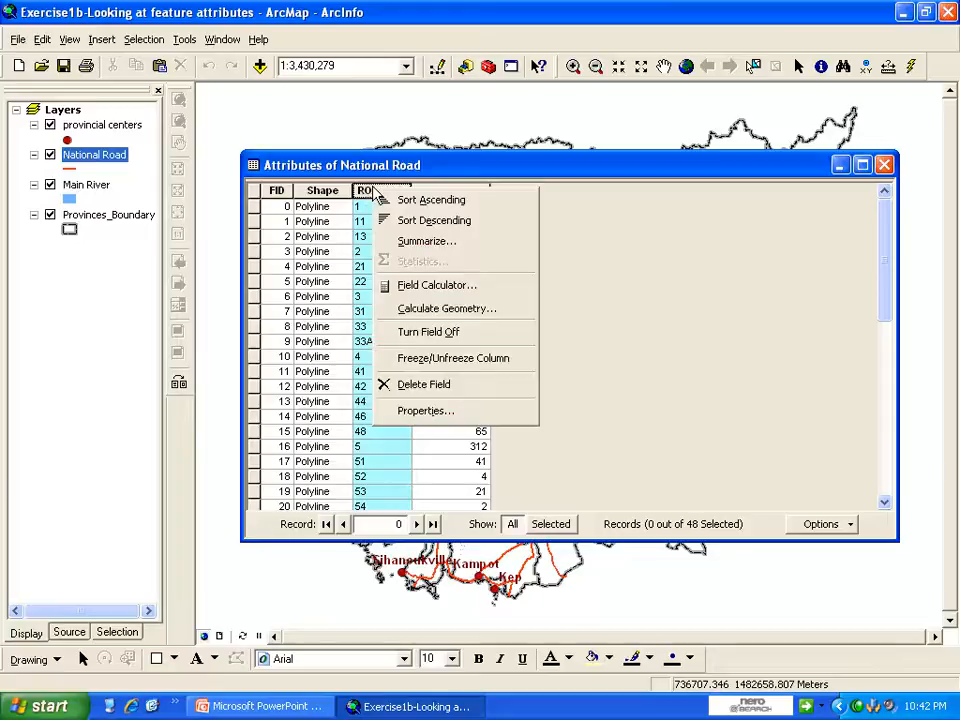
{"action": "left_click", "coordinate": [432, 203]}
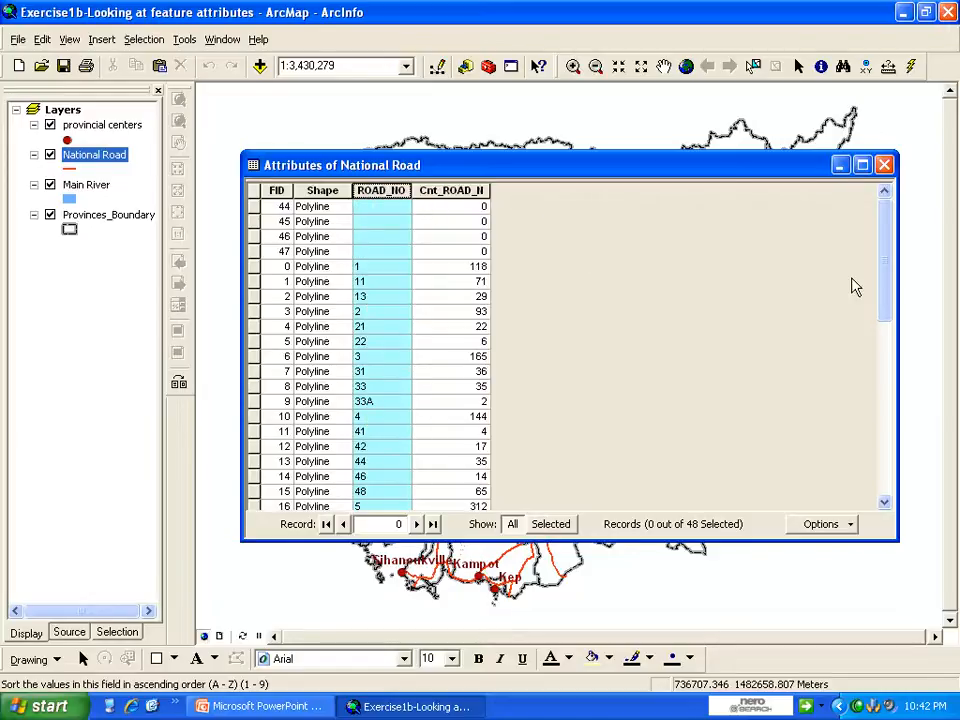
Select the record with ROAD_NO 5 and minimize the attribute table to show the road on the map
{"action": "left_click_drag", "start_coordinate": [889, 253], "coordinate": [889, 316]}
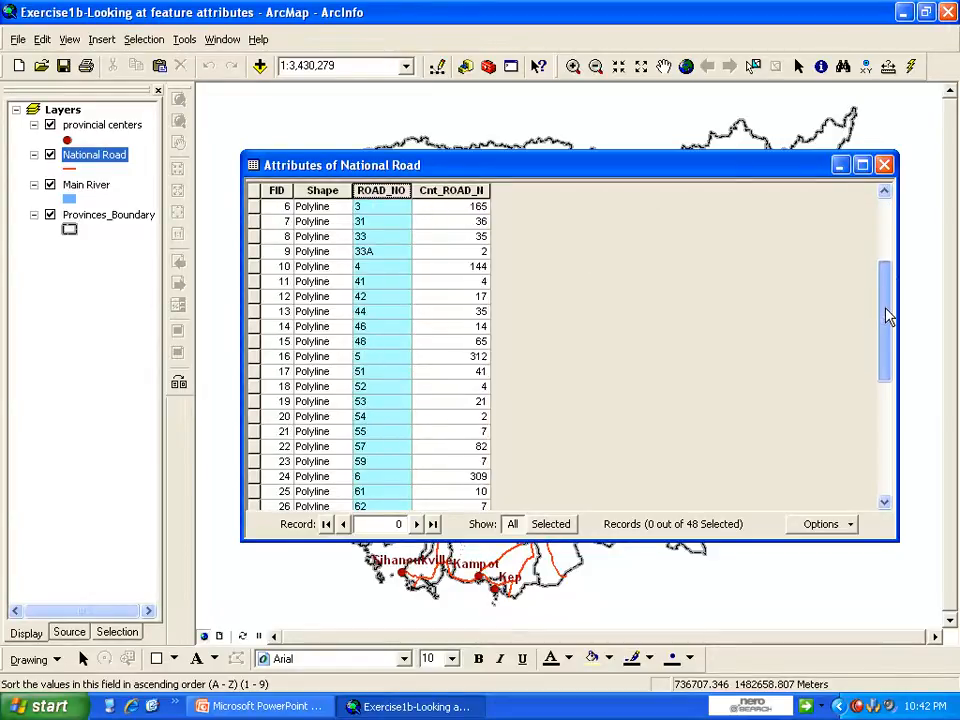
{"action": "left_click", "coordinate": [255, 358]}
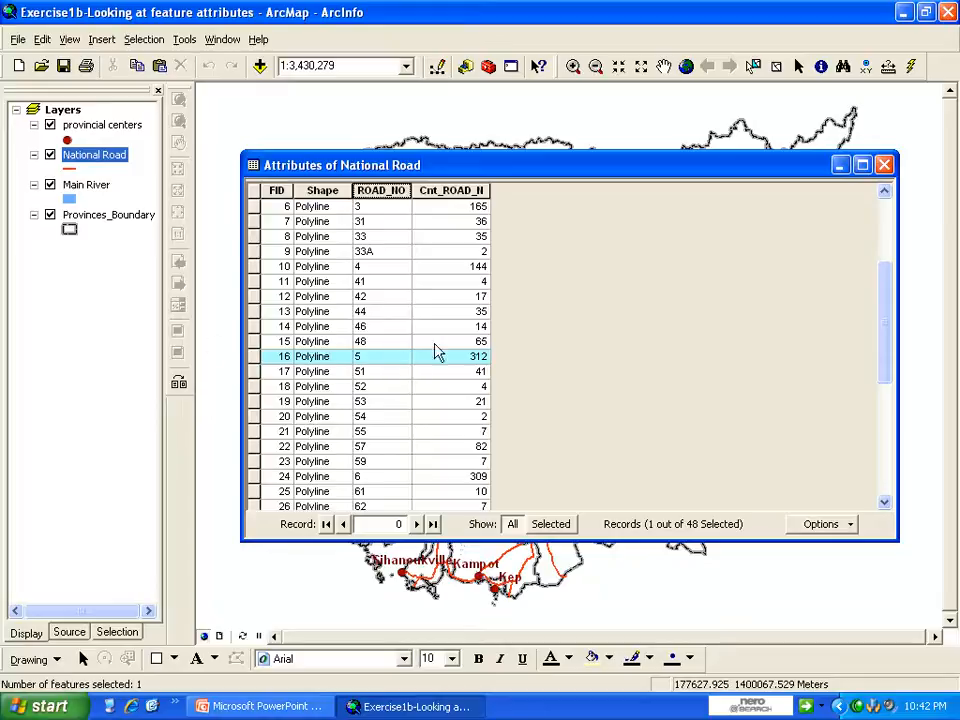
{"action": "left_click", "coordinate": [839, 165]}
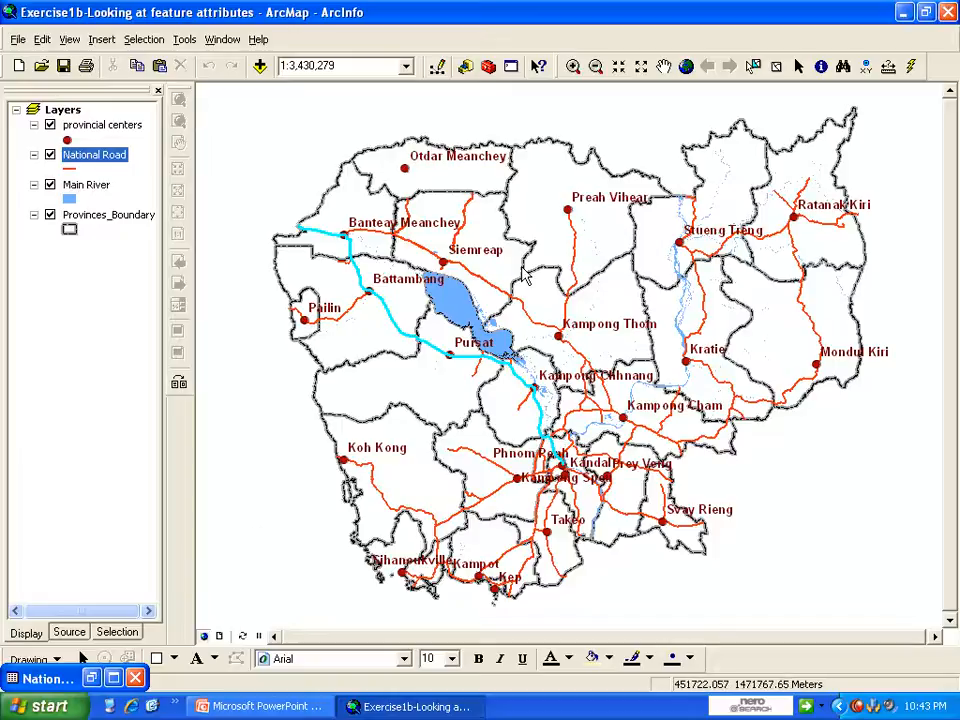
Examine the provinces National Road 5 crosses near Phnom Penh up close, and bring back the full map and the attribute table
{"action": "left_click", "coordinate": [573, 65]}
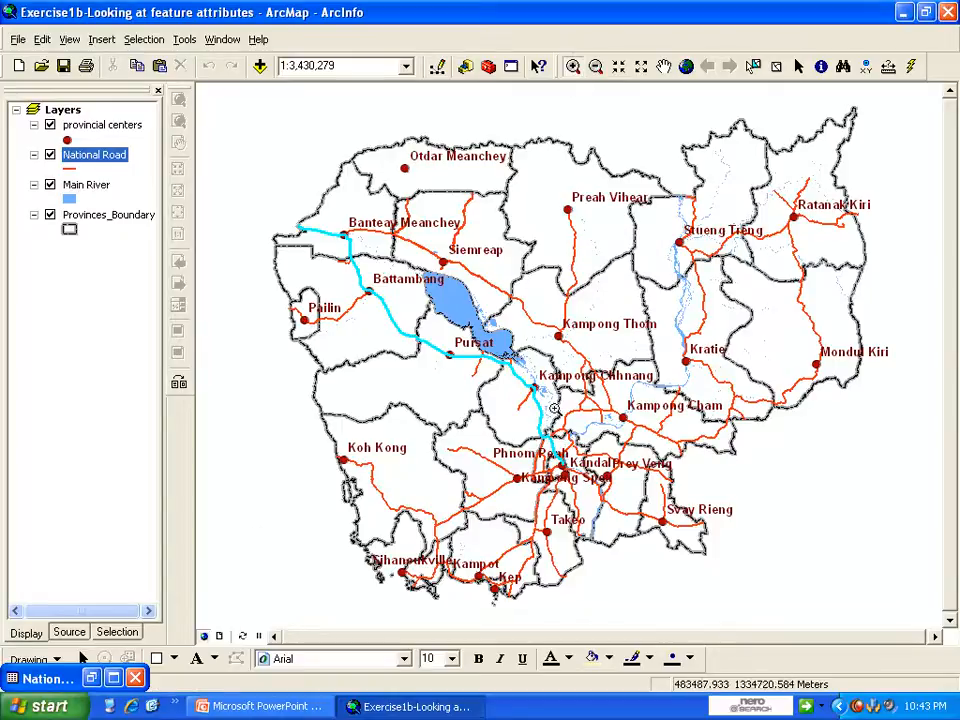
{"action": "left_click", "coordinate": [595, 459]}
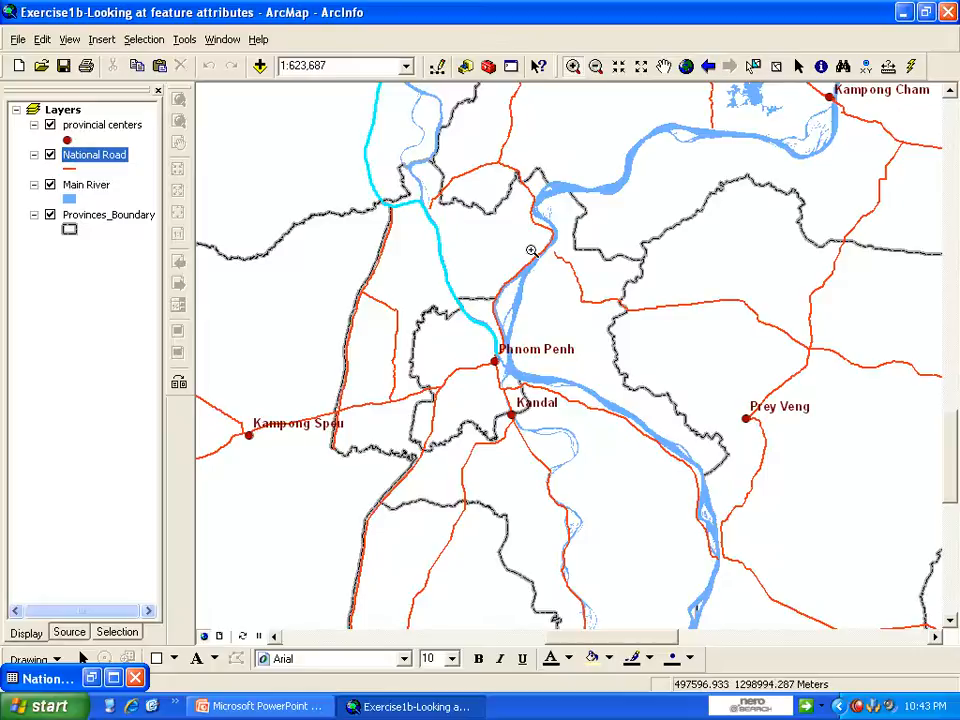
{"action": "left_click", "coordinate": [715, 73]}
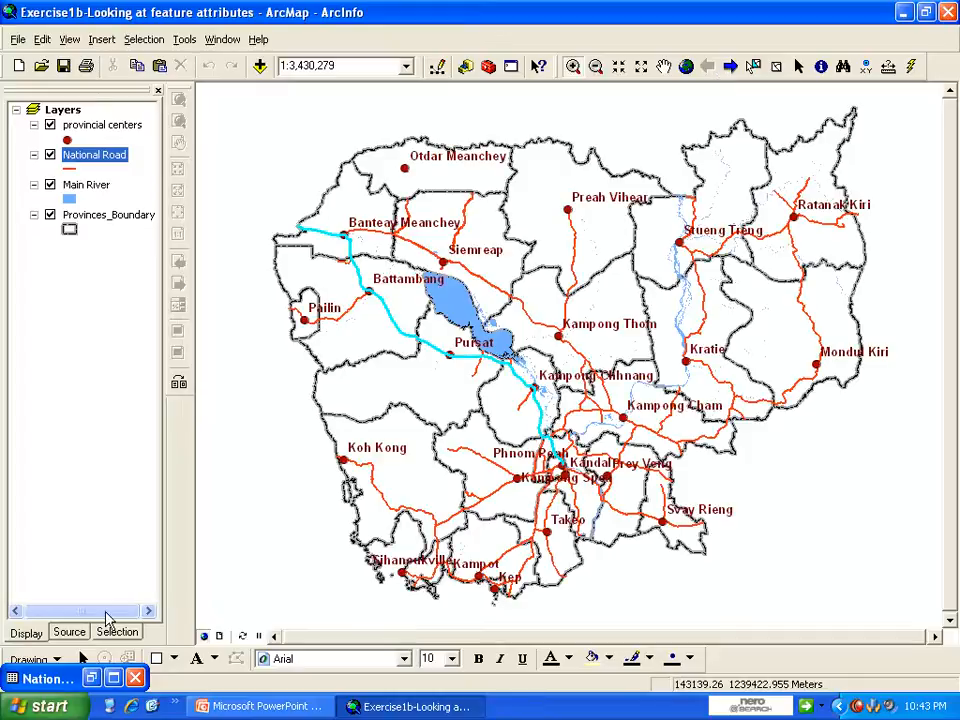
{"action": "left_click", "coordinate": [91, 678]}
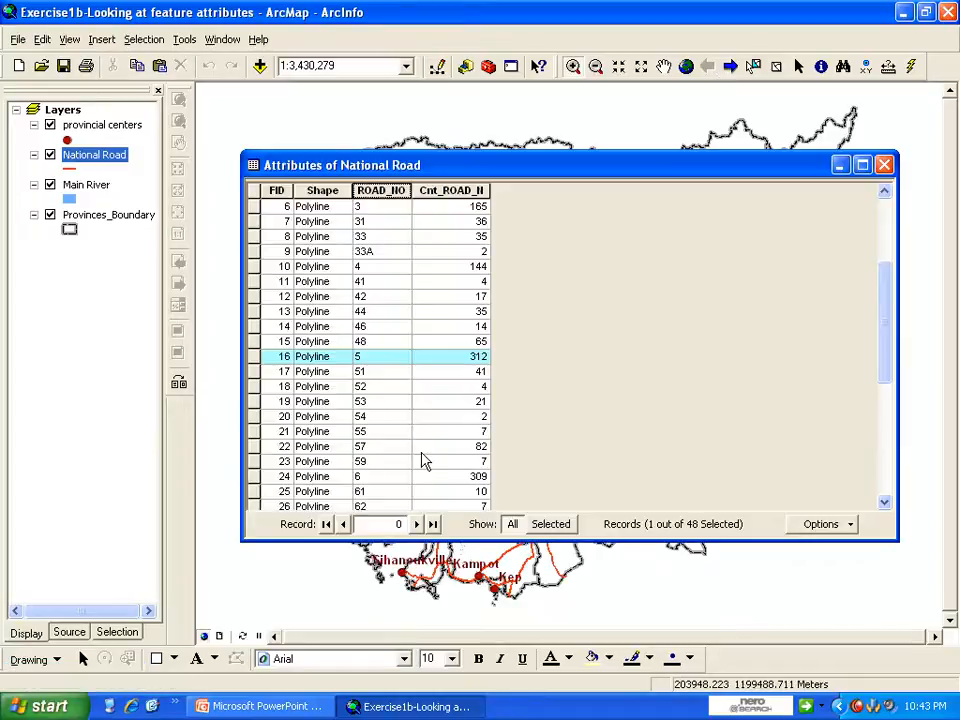
Switch to PowerPoint, read the question about the number of records in "Provincial Center", and return to ArcMap
{"action": "left_click", "coordinate": [285, 708]}
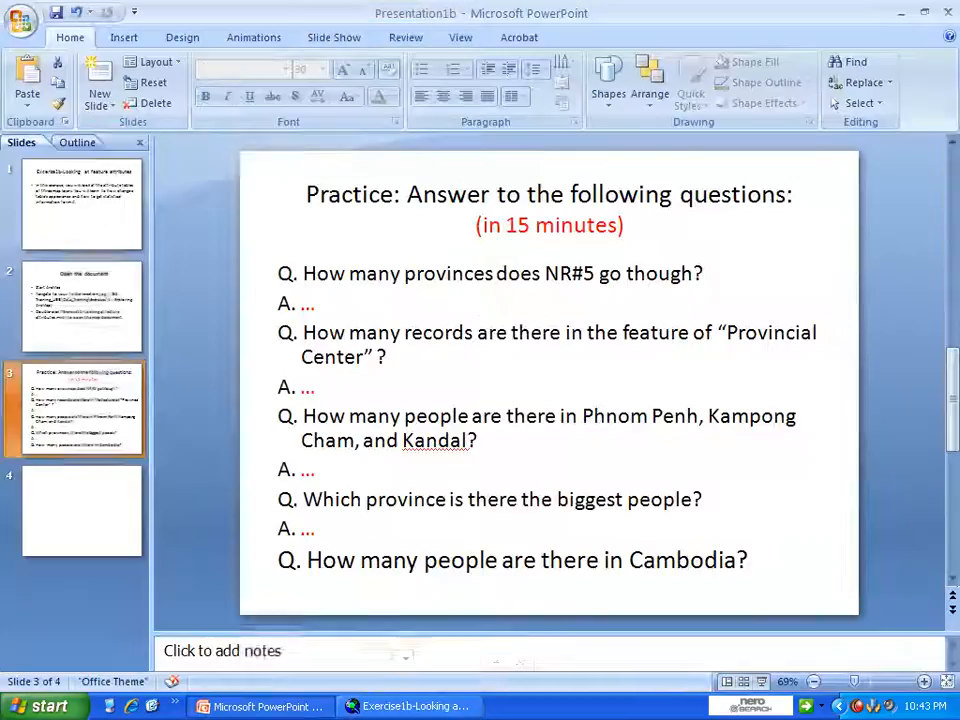
{"action": "left_click_drag", "start_coordinate": [394, 357], "coordinate": [305, 340]}
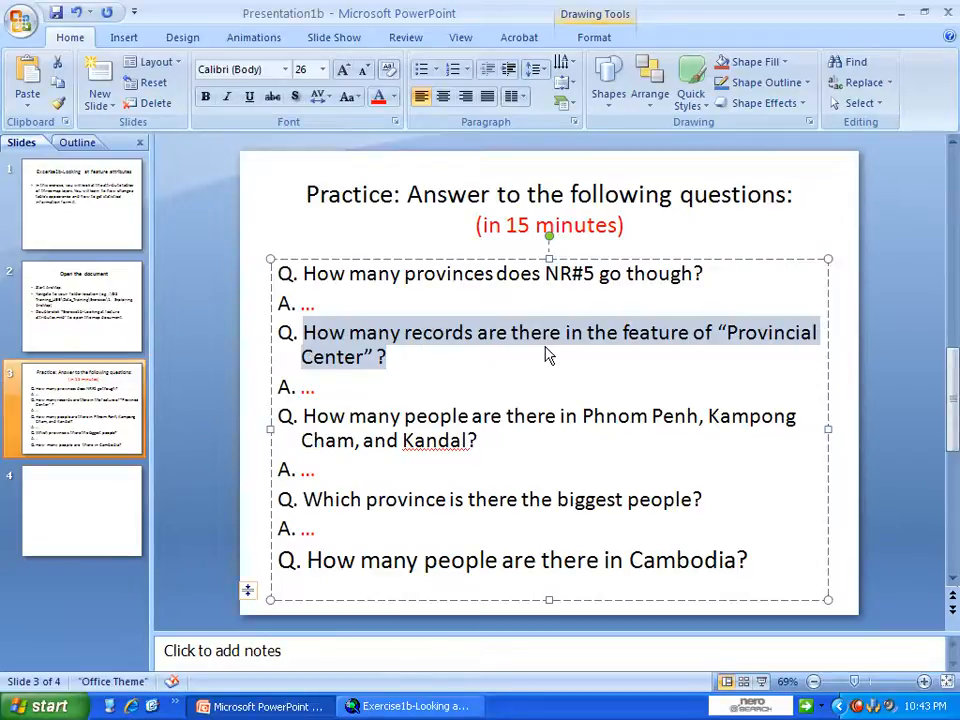
{"action": "left_click", "coordinate": [738, 338]}
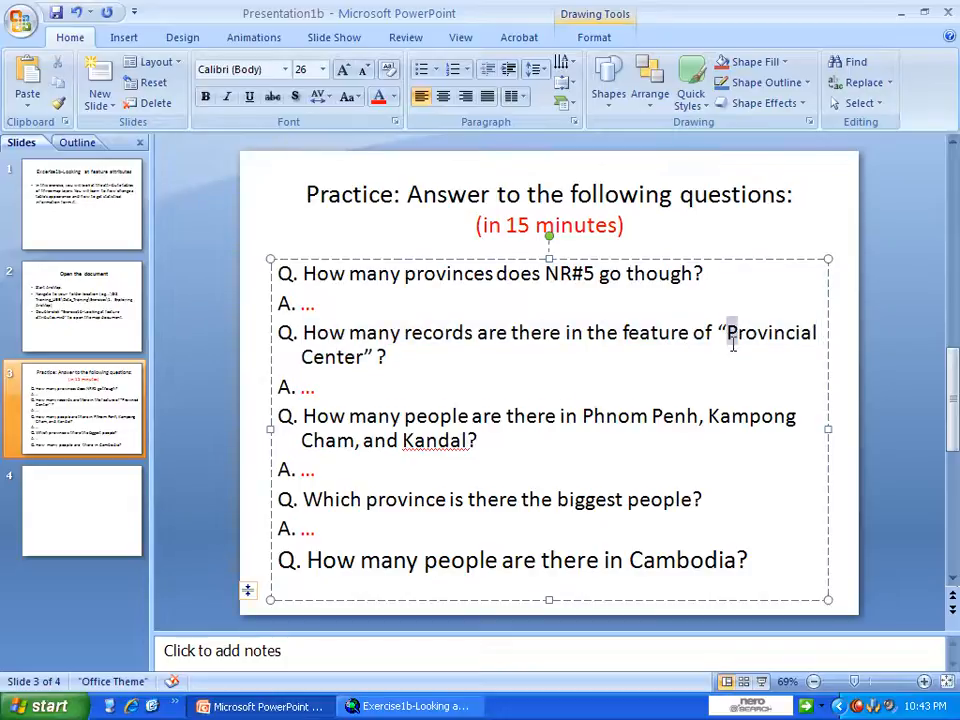
{"action": "left_click", "coordinate": [767, 260]}
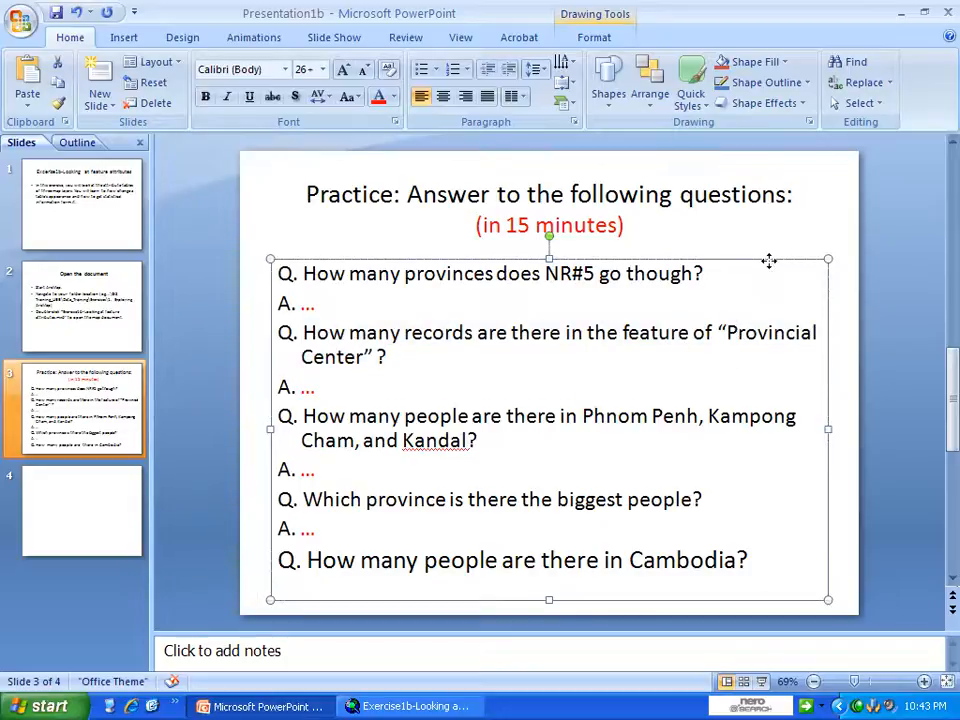
{"action": "left_click", "coordinate": [415, 706]}
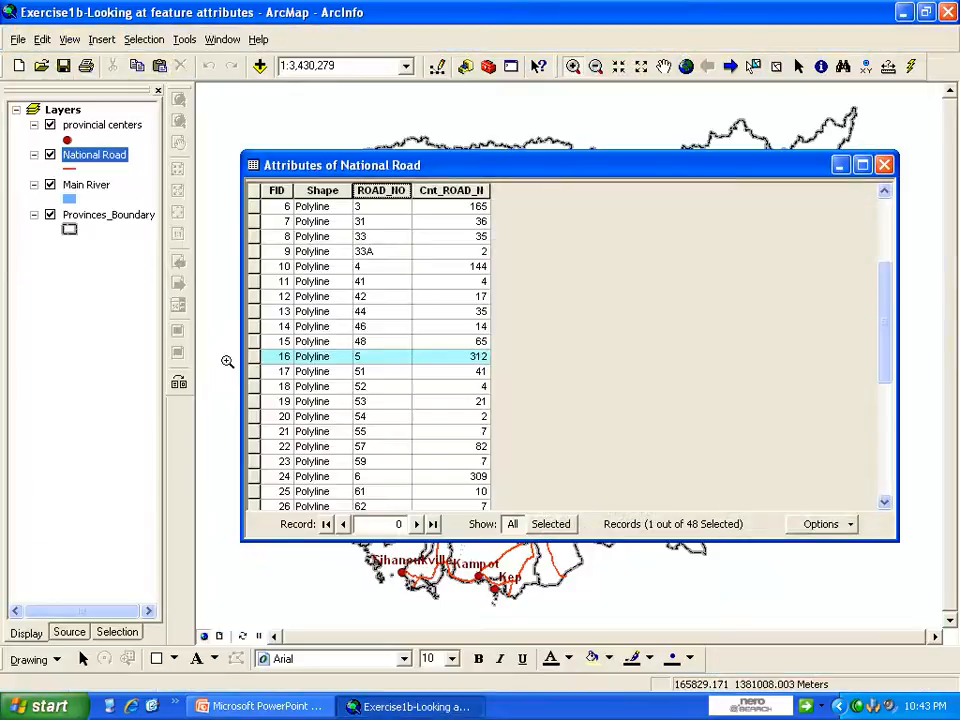
Close the National Road attribute table and clear the selected features in all layers
{"action": "left_click", "coordinate": [100, 125]}
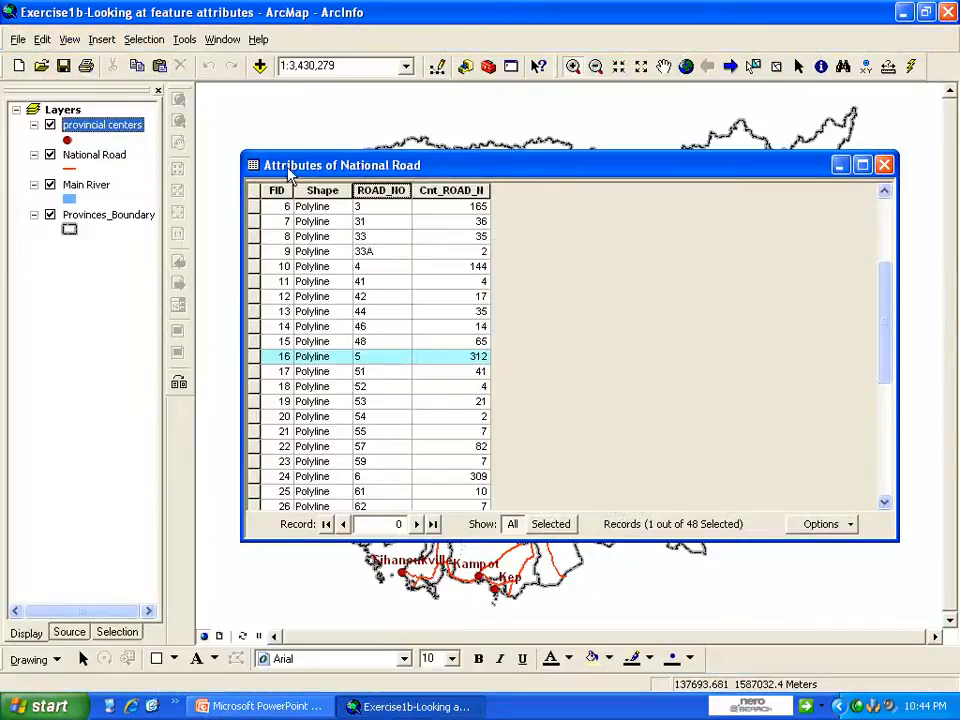
{"action": "left_click", "coordinate": [884, 164]}
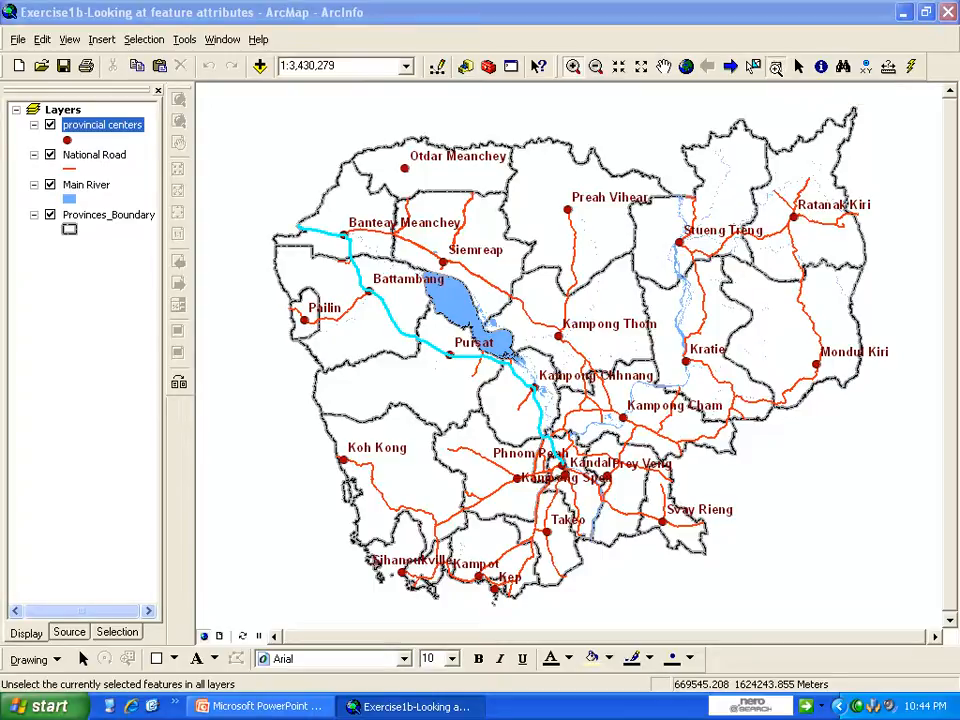
{"action": "left_click", "coordinate": [777, 70]}
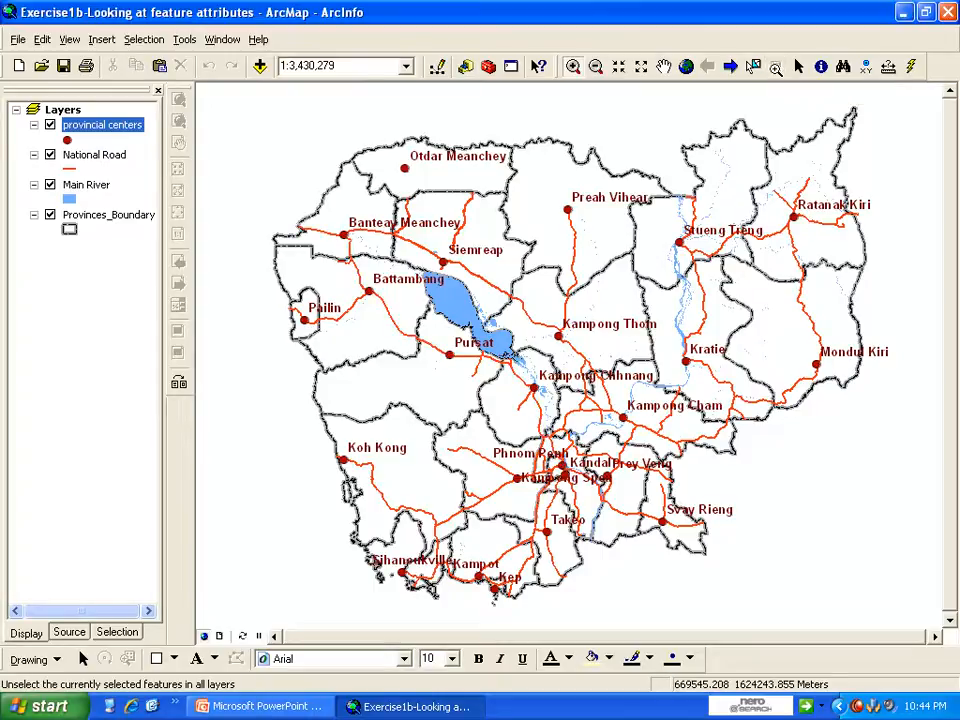
Open the attribute table of the provincial centers layer and move its window up to uncover the lower part of the map
{"action": "right_click", "coordinate": [92, 131]}
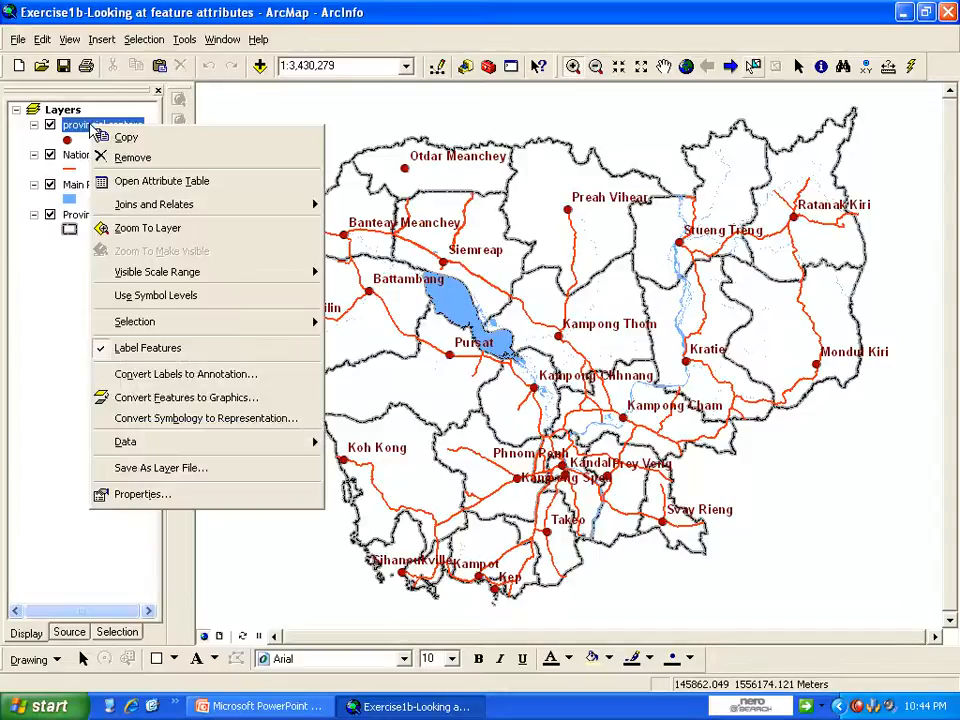
{"action": "left_click", "coordinate": [120, 183]}
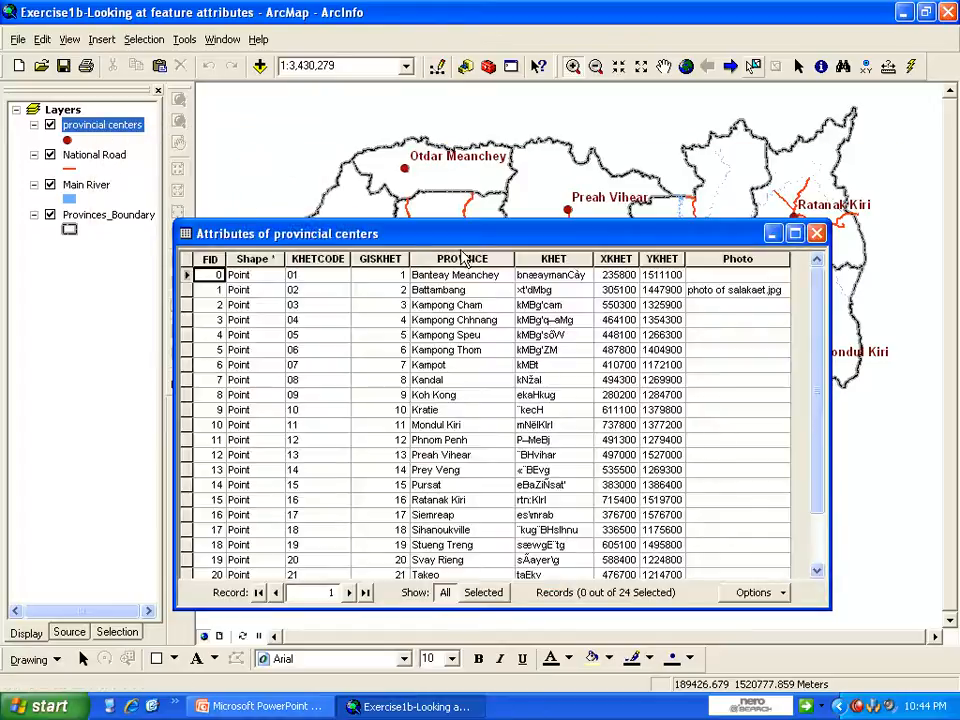
{"action": "left_click_drag", "start_coordinate": [360, 233], "coordinate": [352, 166]}
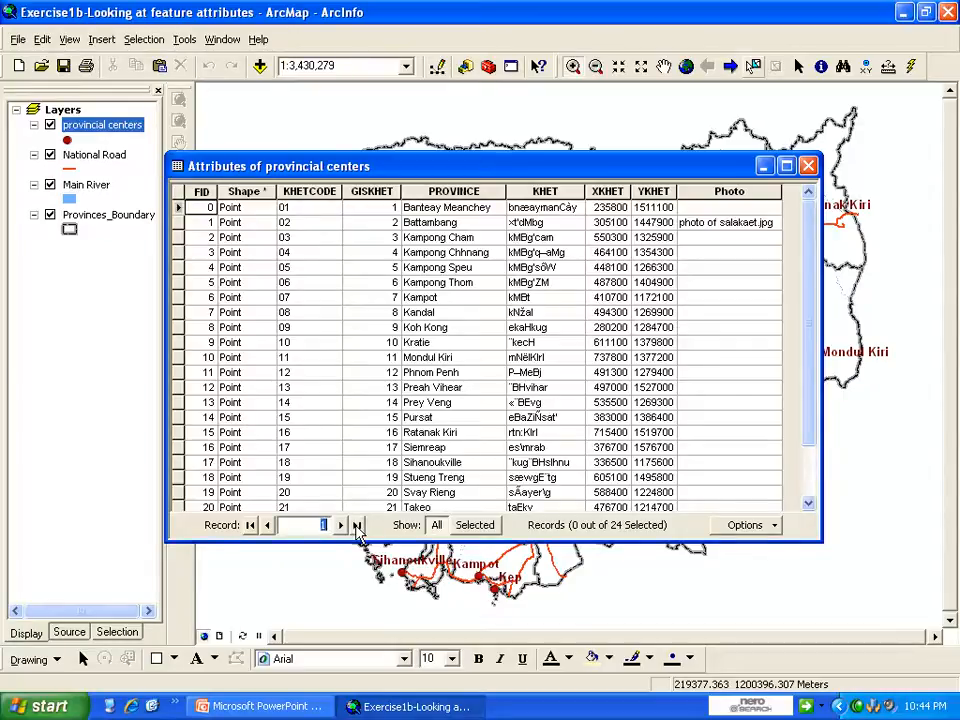
Go to the last record of the provincial centers table to read the record count, and close the table
{"action": "left_click", "coordinate": [356, 525]}
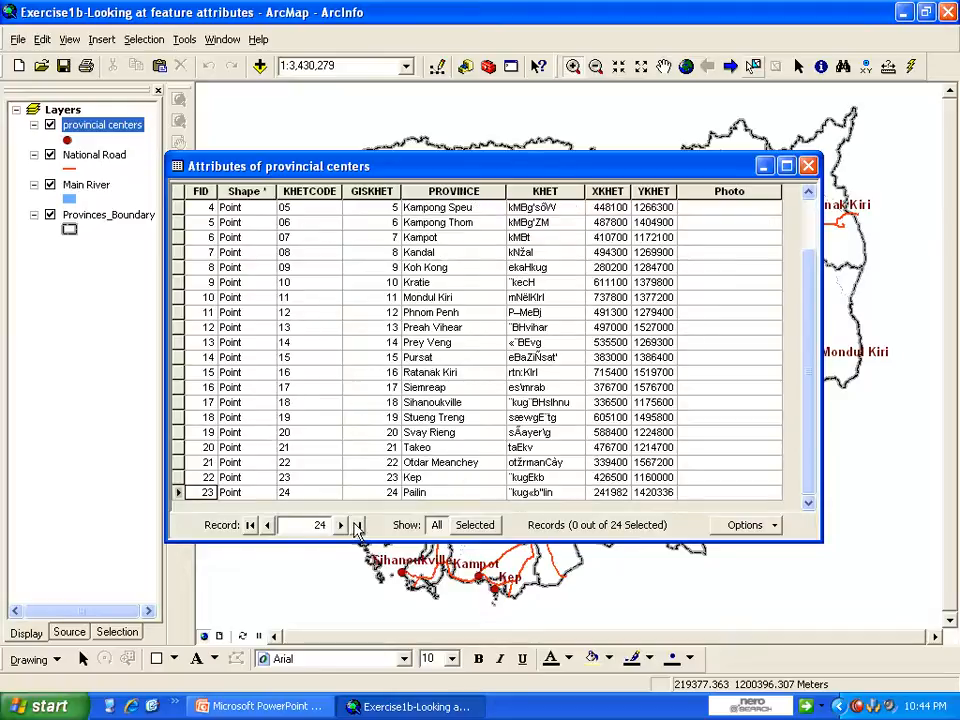
{"action": "left_click", "coordinate": [267, 525]}
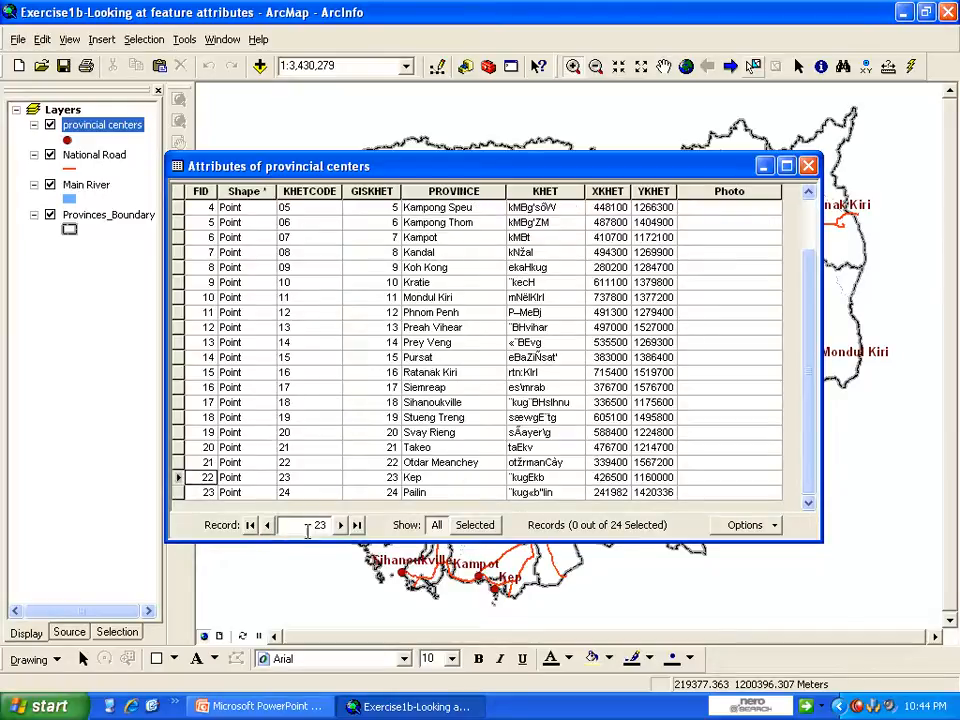
{"action": "left_click", "coordinate": [356, 525]}
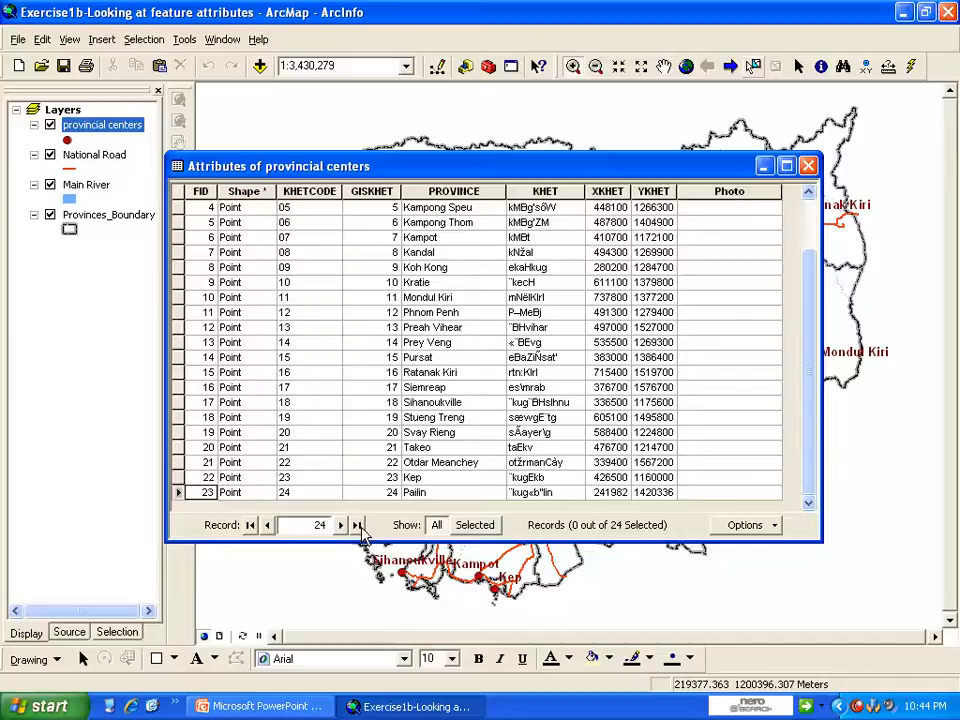
{"action": "double_click", "coordinate": [322, 527]}
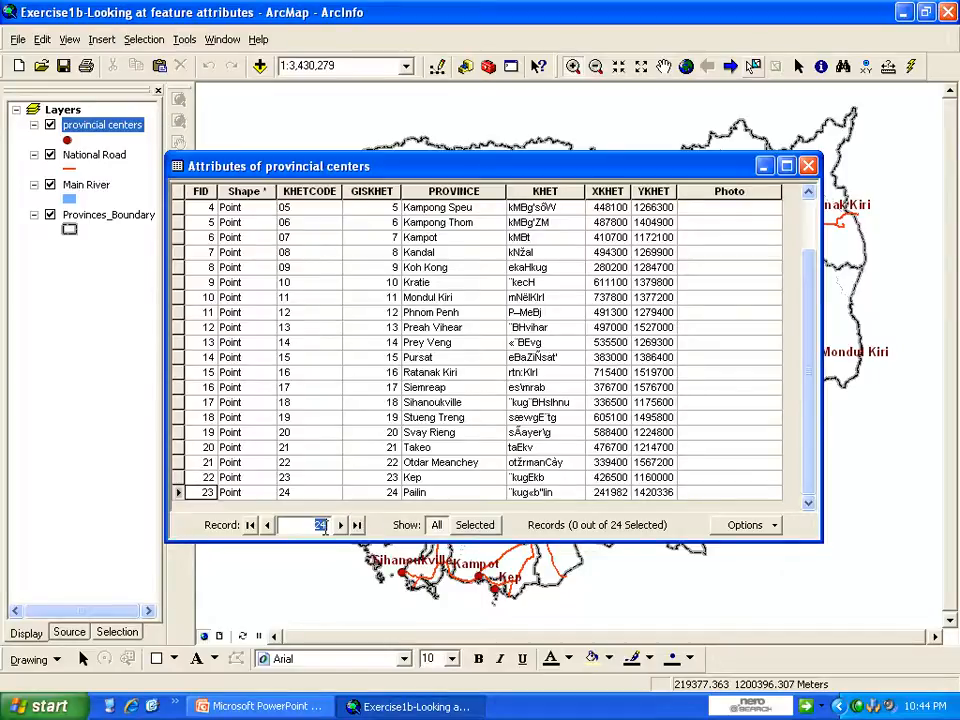
{"action": "left_click", "coordinate": [314, 530]}
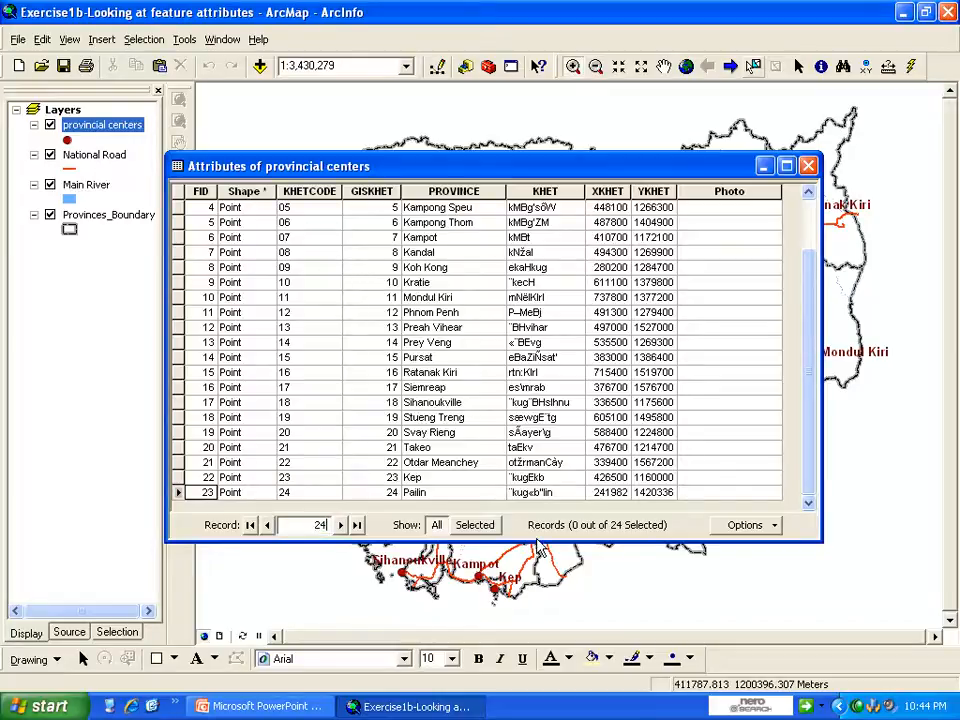
{"action": "left_click", "coordinate": [808, 166]}
Switch to PowerPoint, read the question about the population of Phnom Penh, Kampong Cham and Kandal, and return to ArcMap
{"action": "left_click", "coordinate": [258, 706]}
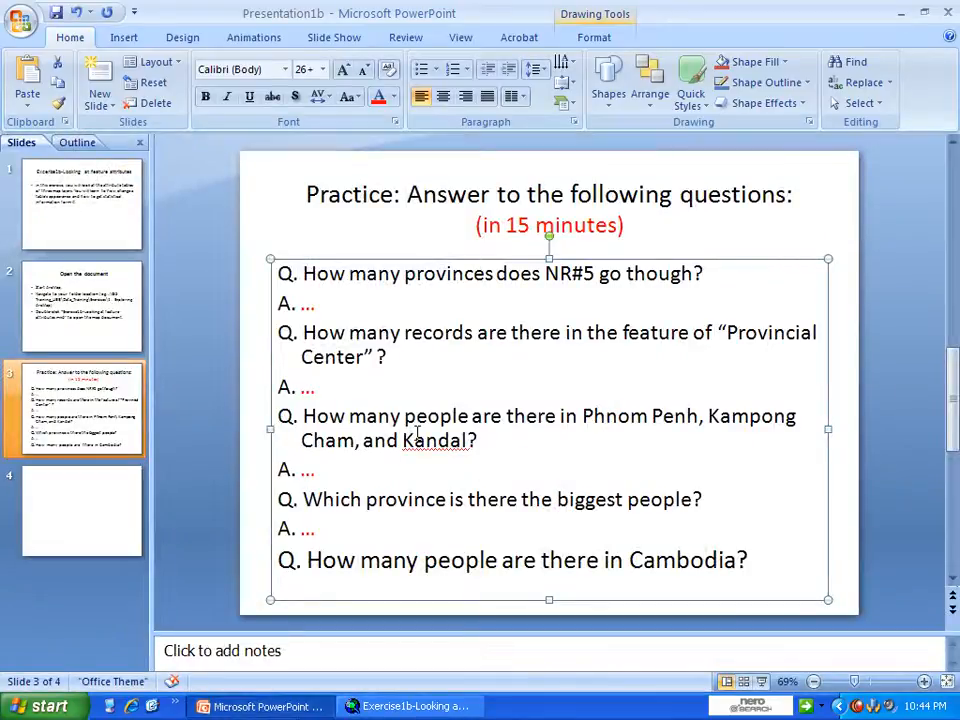
{"action": "left_click_drag", "start_coordinate": [478, 440], "coordinate": [313, 440]}
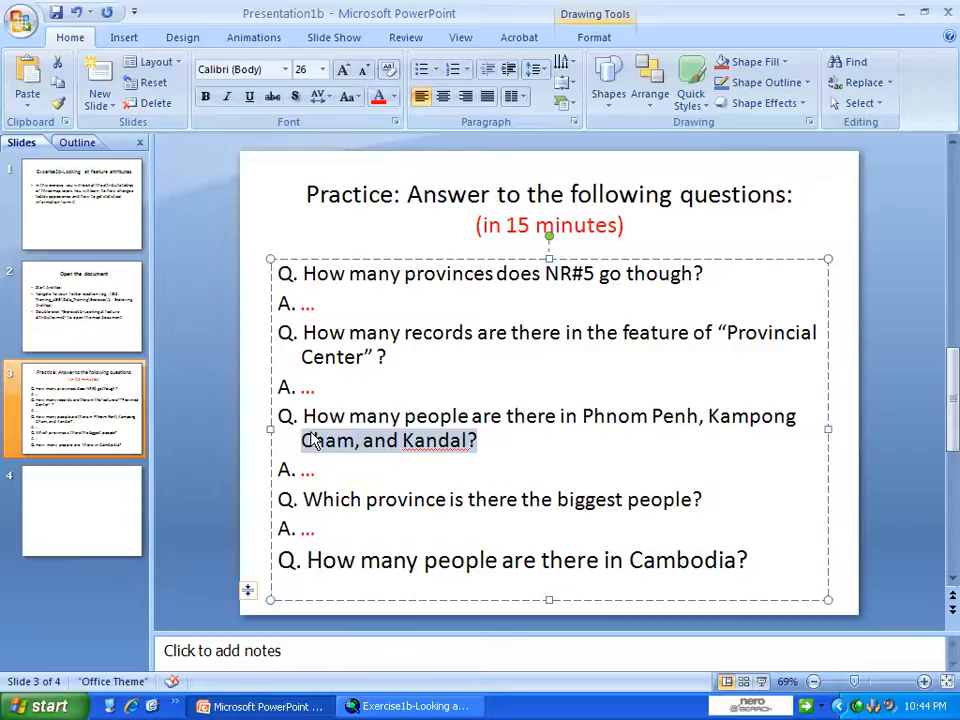
{"action": "left_click", "coordinate": [410, 706]}
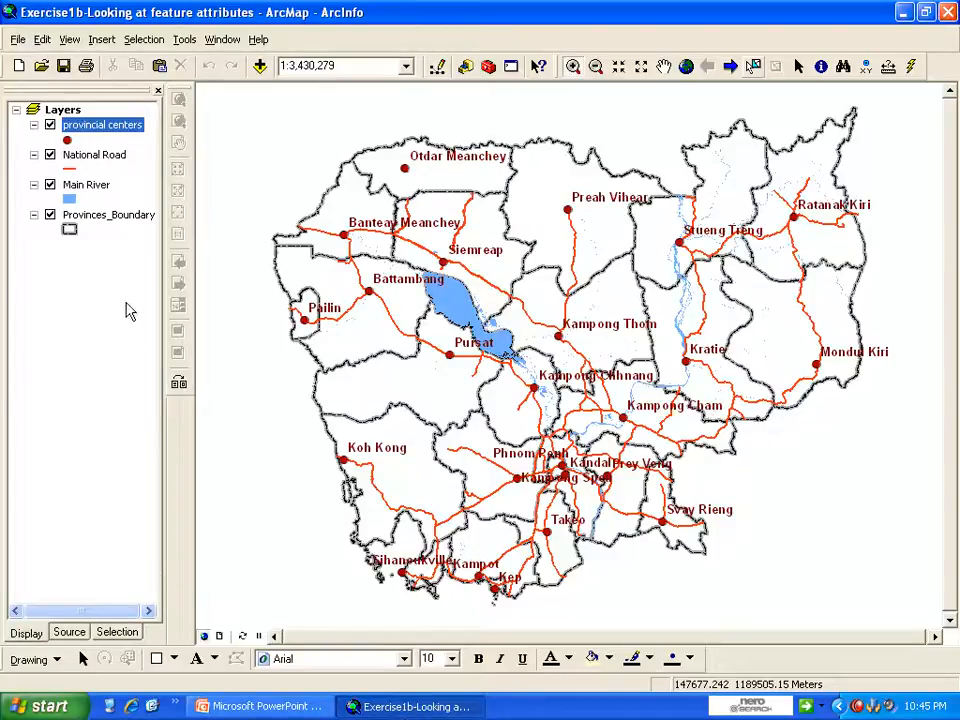
Open the attribute table of the Provinces_Boundary layer and reposition its window over the map
{"action": "left_click", "coordinate": [98, 217]}
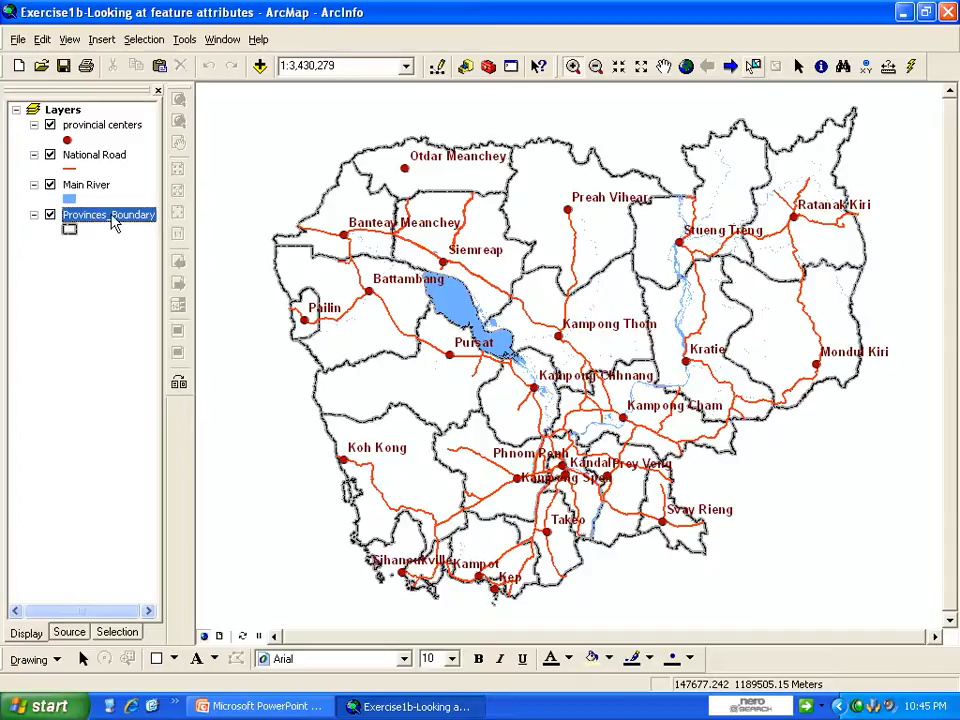
{"action": "right_click", "coordinate": [125, 217]}
{"action": "left_click", "coordinate": [141, 272]}
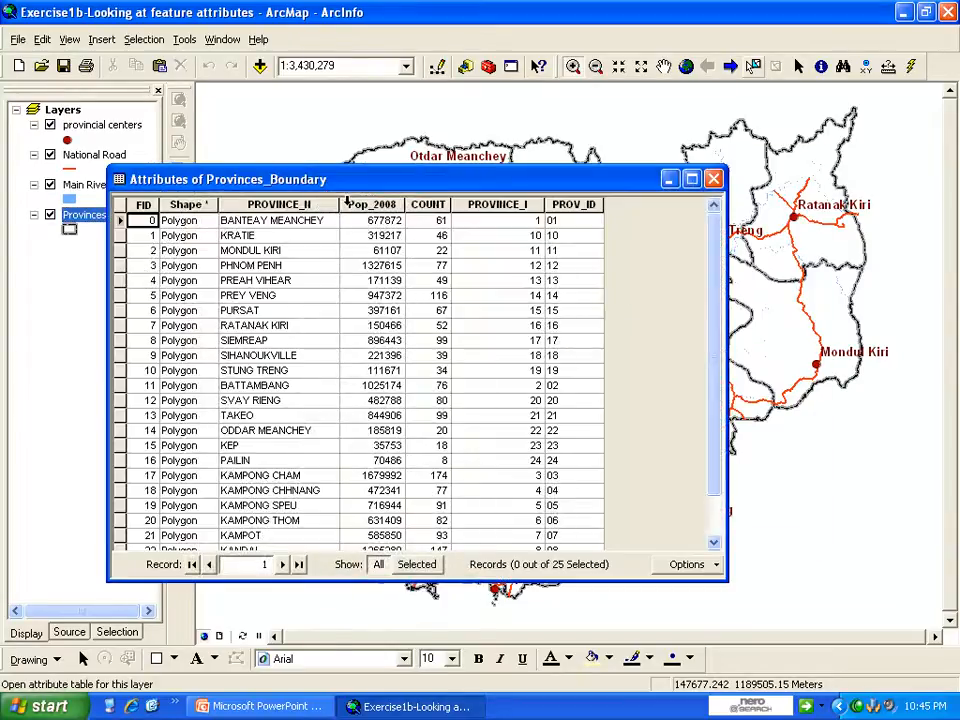
{"action": "left_click_drag", "start_coordinate": [370, 186], "coordinate": [430, 168]}
Sort the Provinces_Boundary records by PROVINCE_N in ascending order
{"action": "left_click", "coordinate": [380, 175]}
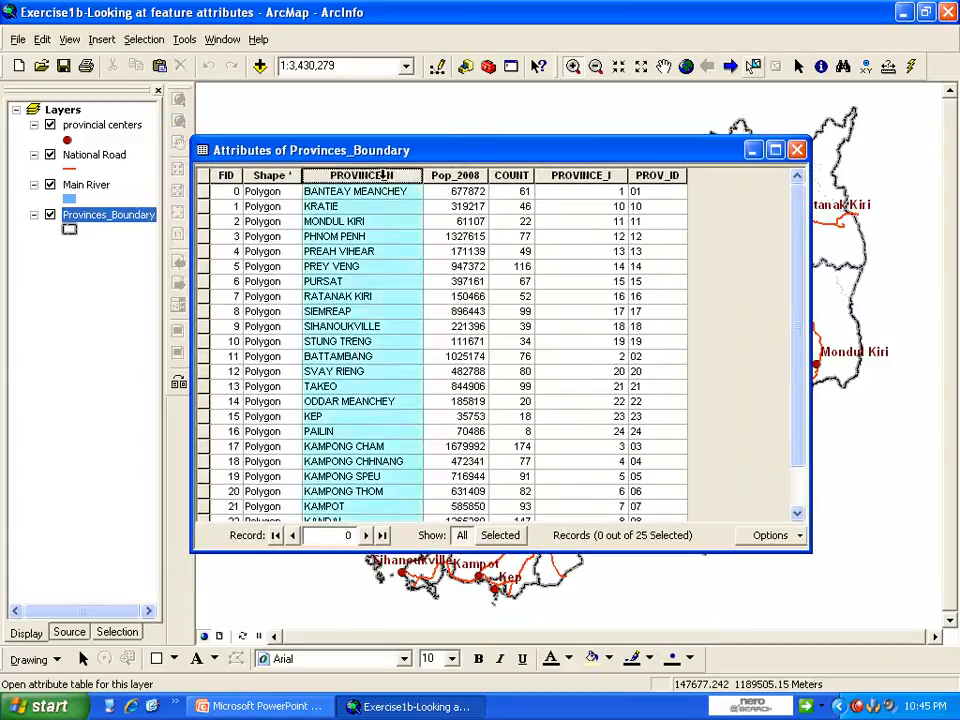
{"action": "left_click", "coordinate": [360, 207]}
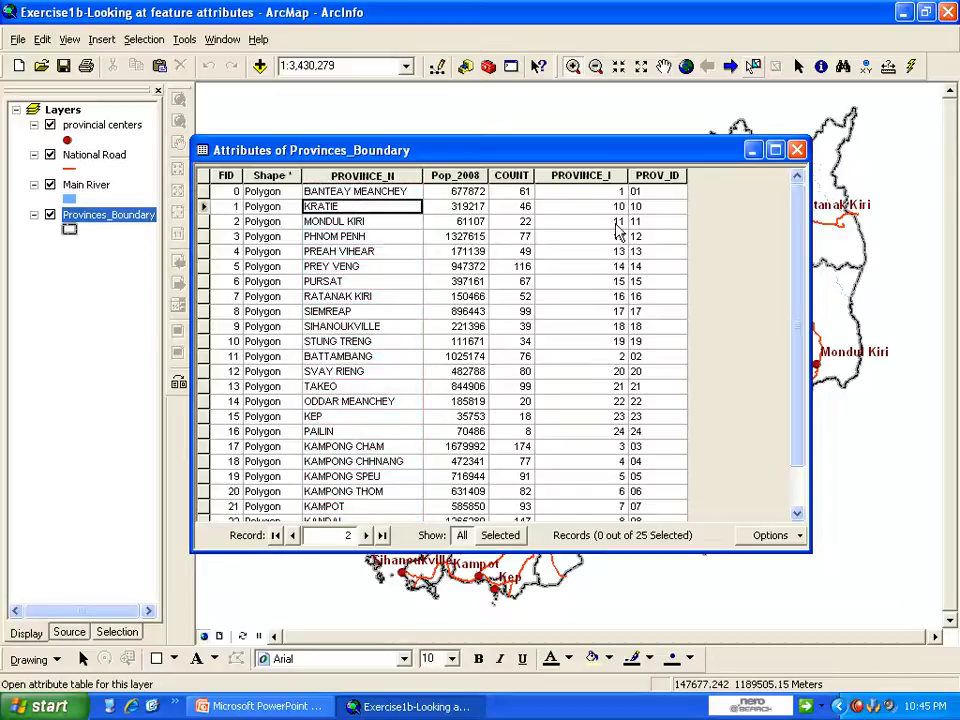
{"action": "left_click", "coordinate": [356, 173]}
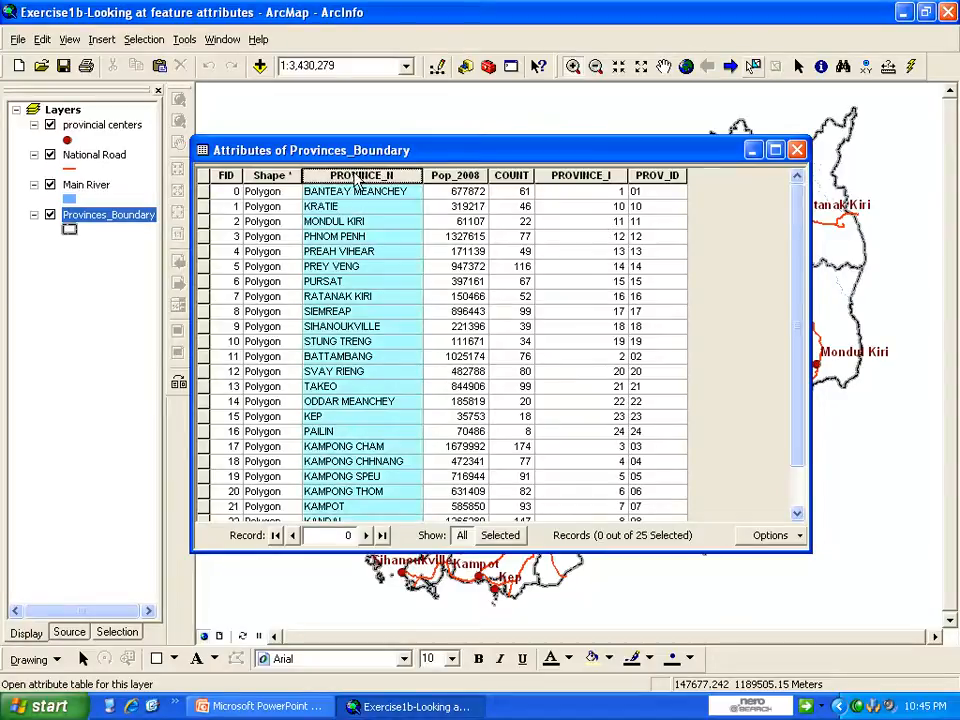
{"action": "right_click", "coordinate": [304, 177]}
{"action": "left_click", "coordinate": [372, 185]}
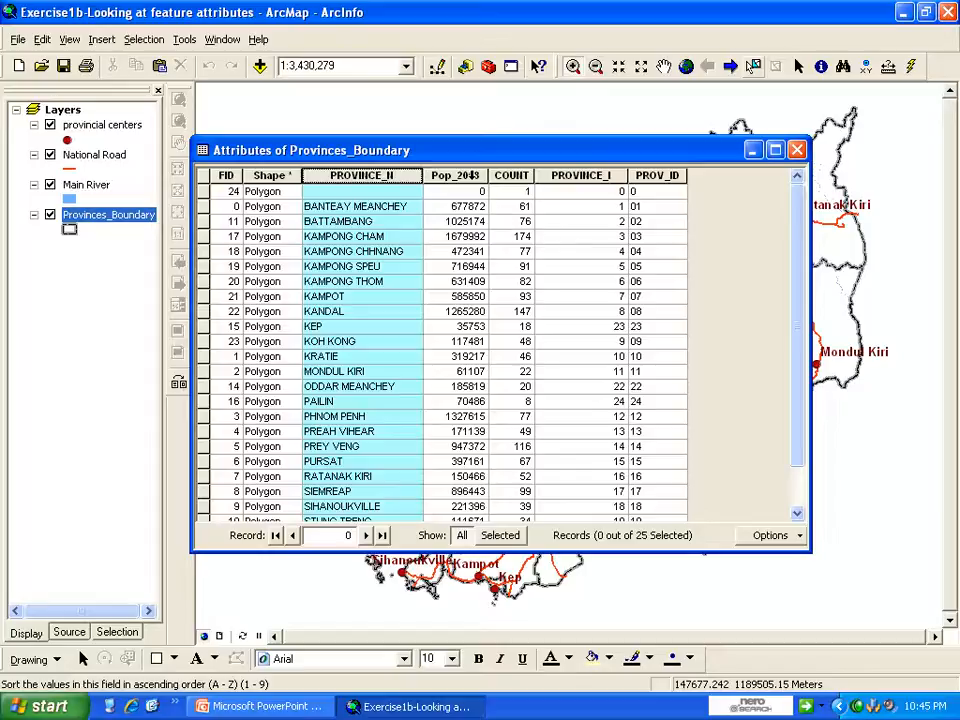
Sort the Provinces_Boundary records by Pop_2008 in descending order
{"action": "left_click", "coordinate": [477, 180]}
{"action": "right_click", "coordinate": [477, 184]}
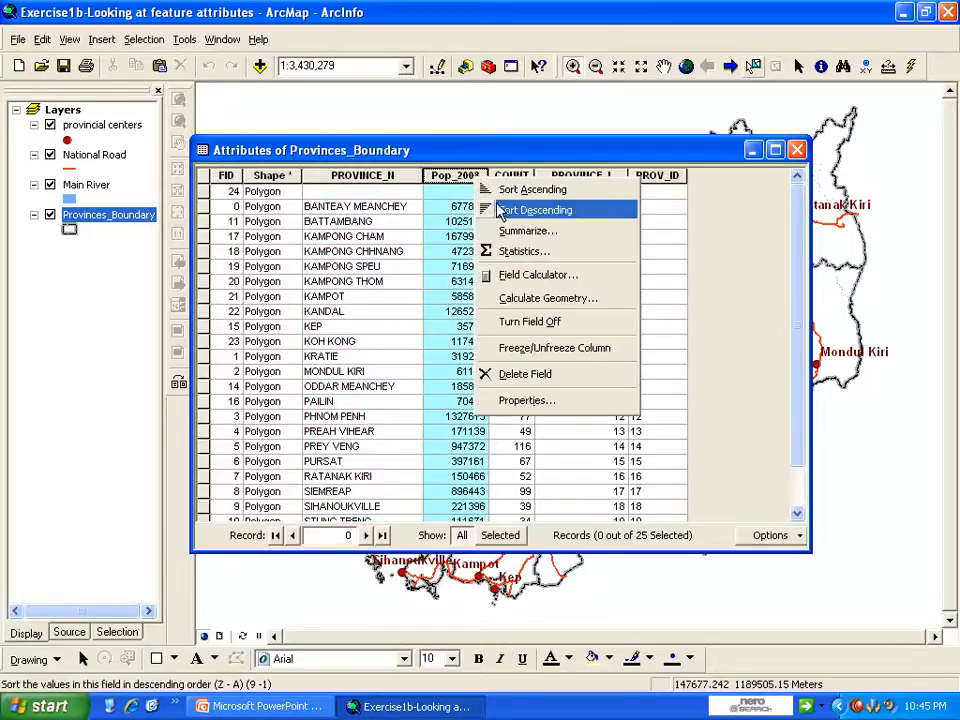
{"action": "left_click", "coordinate": [505, 212]}
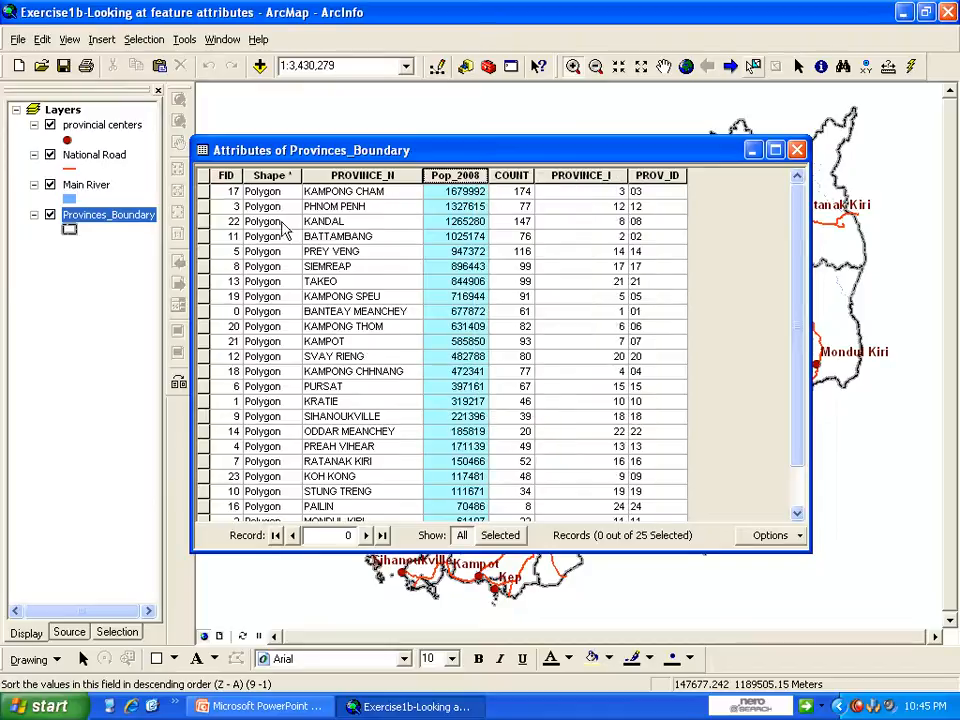
Select the Kampong Cham, Phnom Penh and Kandal records together, check them against the question in PowerPoint, and return to ArcMap
{"action": "left_click", "coordinate": [204, 194]}
{"action": "left_click", "coordinate": [204, 208]}
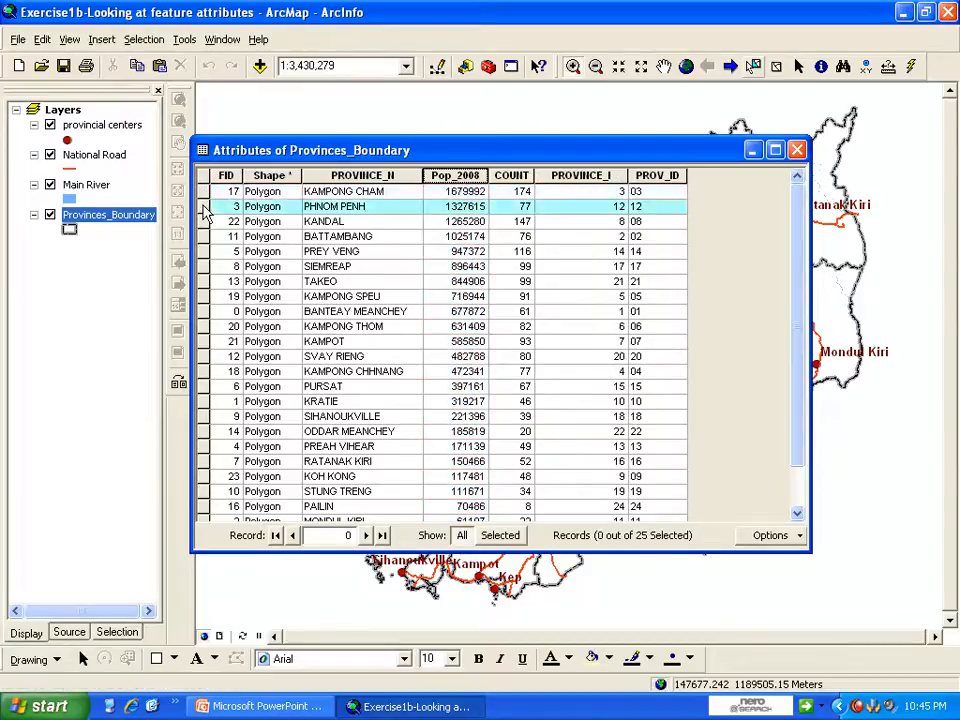
{"action": "left_click", "coordinate": [205, 222]}
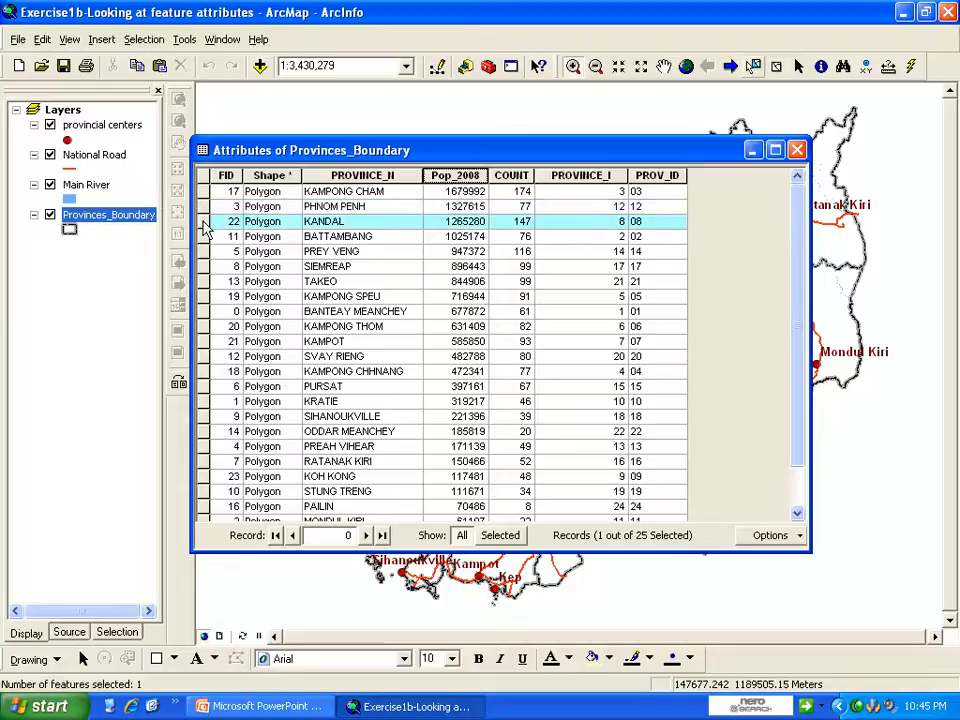
{"action": "left_click", "coordinate": [204, 193]}
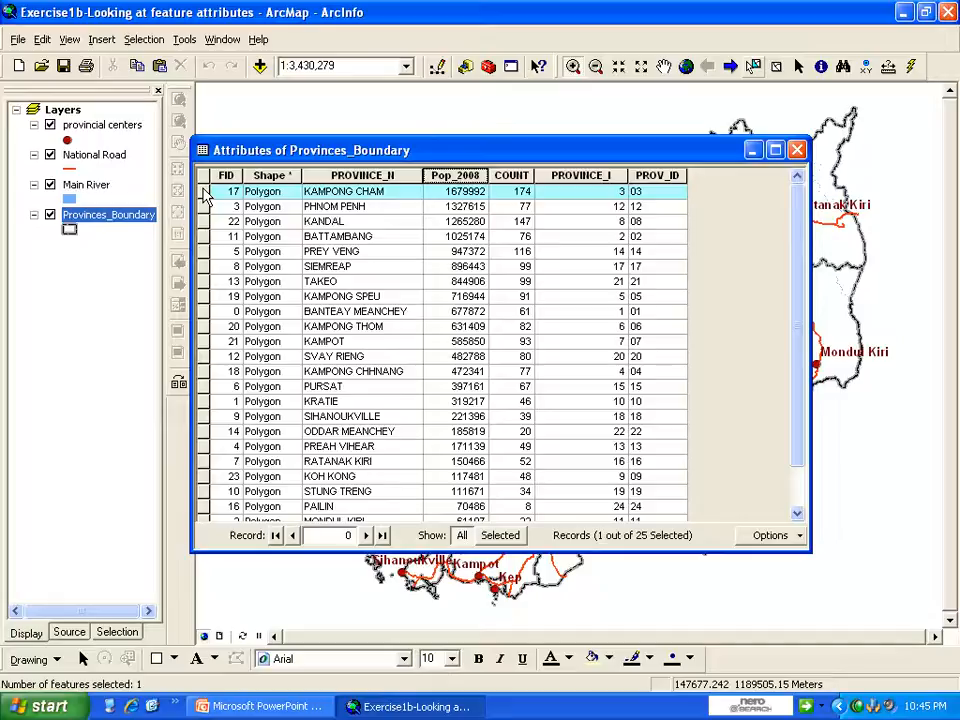
{"action": "left_click_drag", "start_coordinate": [203, 191], "coordinate": [203, 222]}
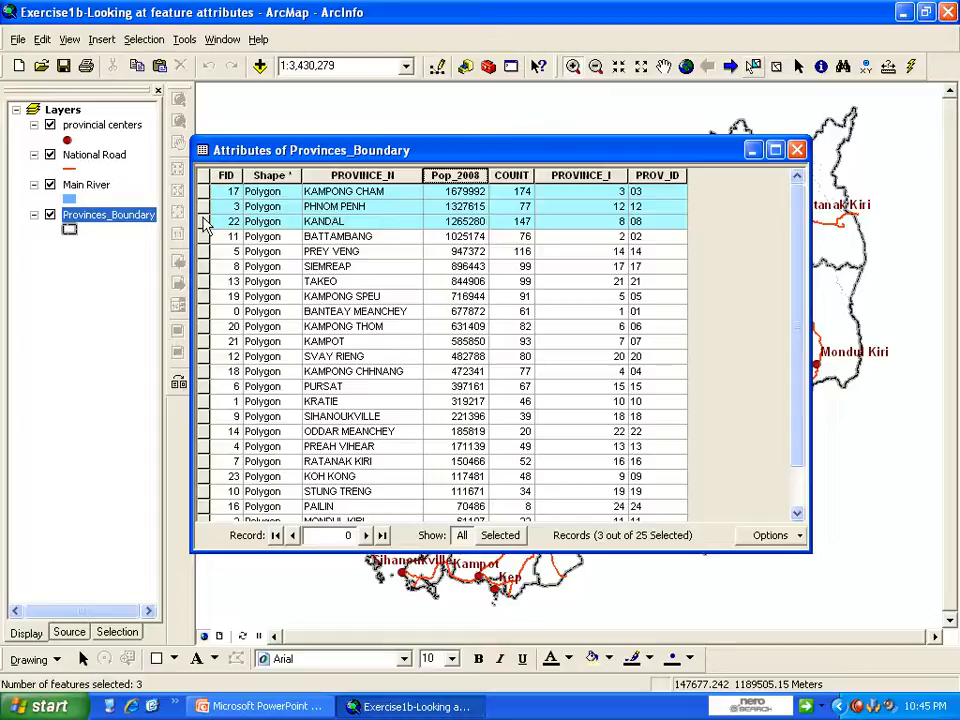
{"action": "left_click", "coordinate": [258, 706]}
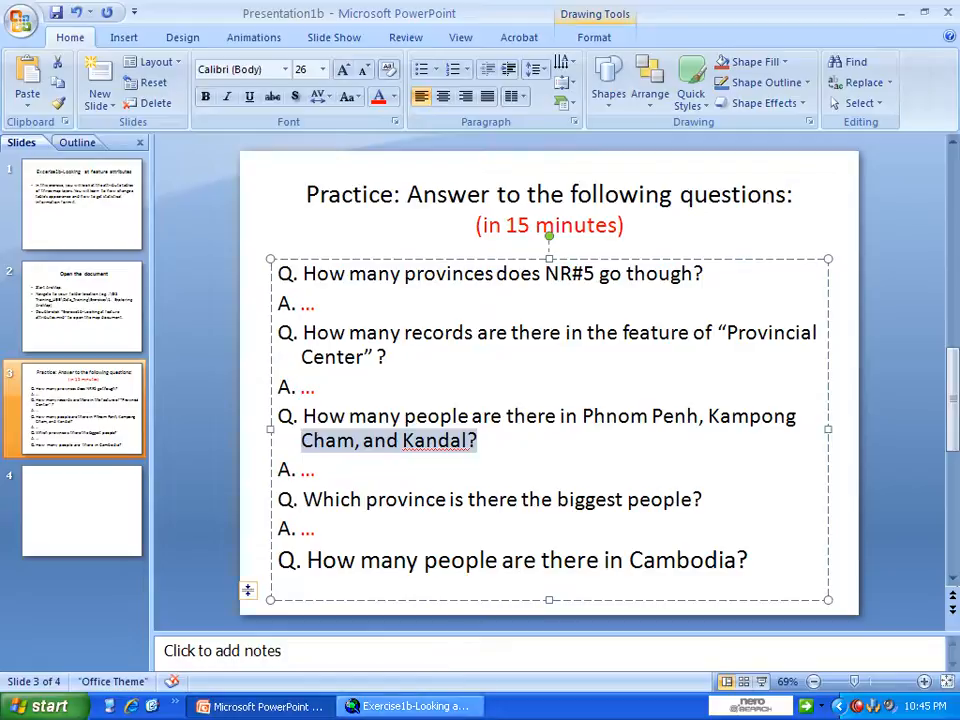
{"action": "left_click", "coordinate": [432, 706]}
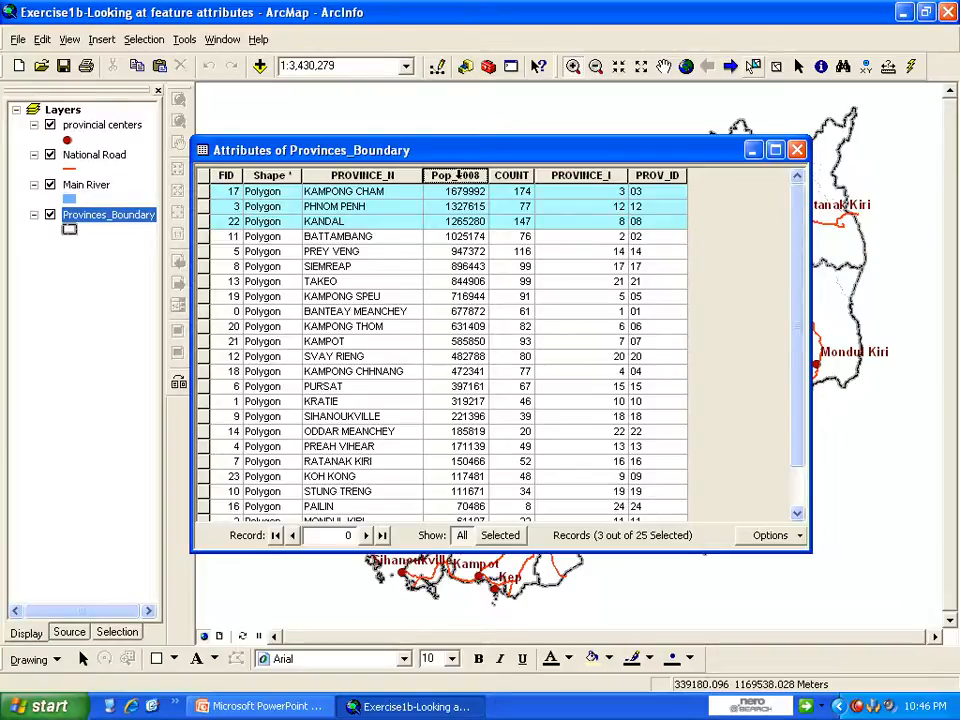
Display the Pop_2008 statistics for the three selected provinces and read the population sum
{"action": "right_click", "coordinate": [457, 175]}
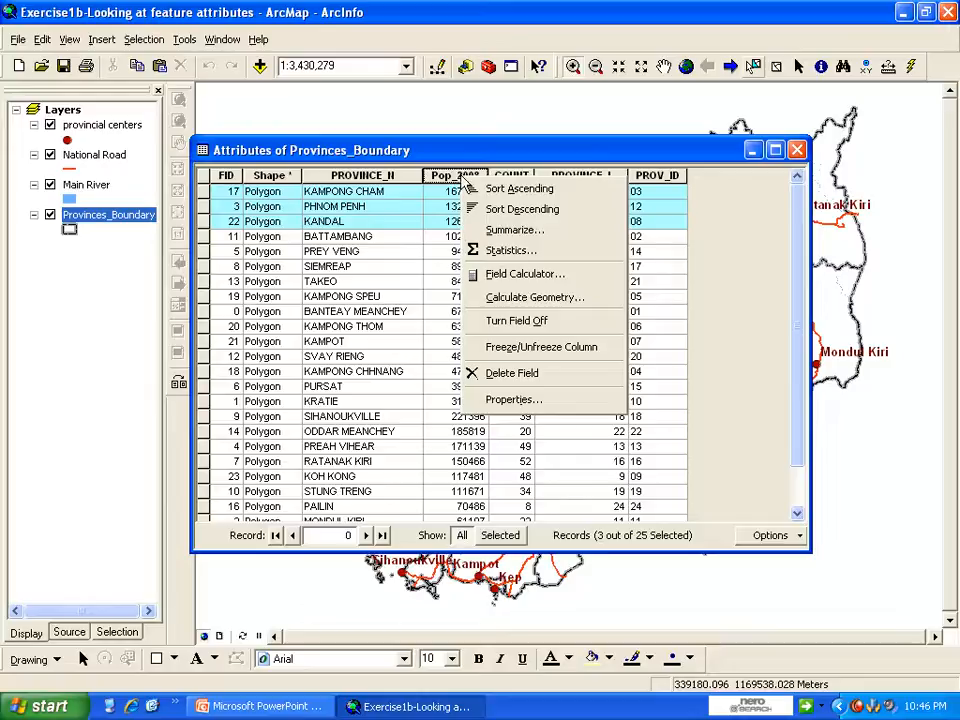
{"action": "left_click", "coordinate": [514, 251]}
{"action": "left_click_drag", "start_coordinate": [483, 237], "coordinate": [505, 316]}
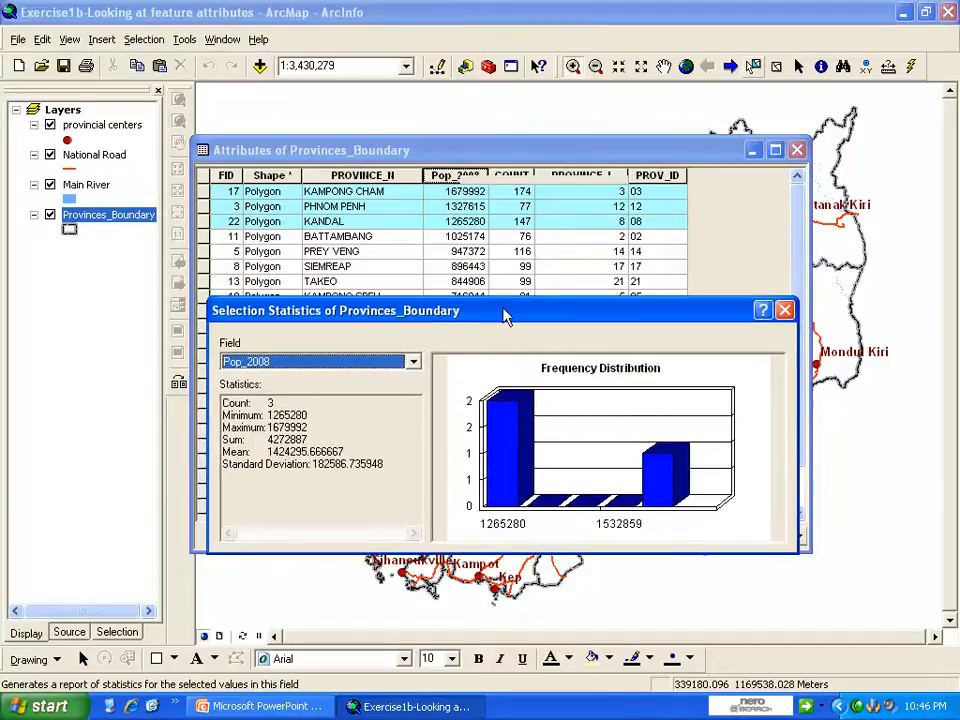
{"action": "left_click_drag", "start_coordinate": [268, 439], "coordinate": [316, 436]}
{"action": "left_click", "coordinate": [276, 440]}
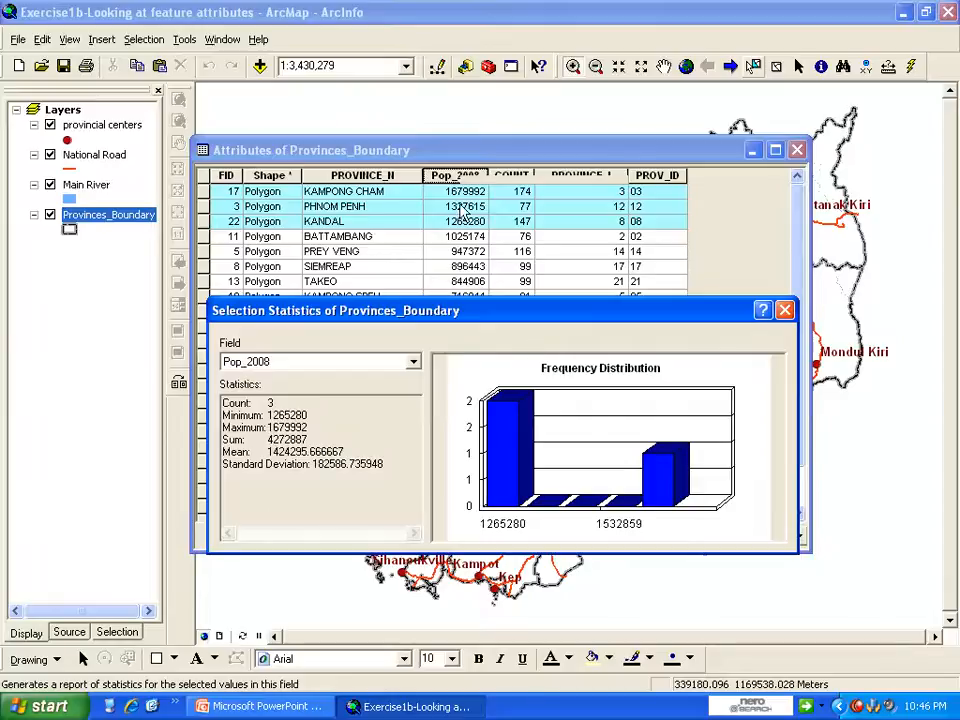
Close the statistics window and clear the selection in the Provinces_Boundary table
{"action": "left_click", "coordinate": [784, 310]}
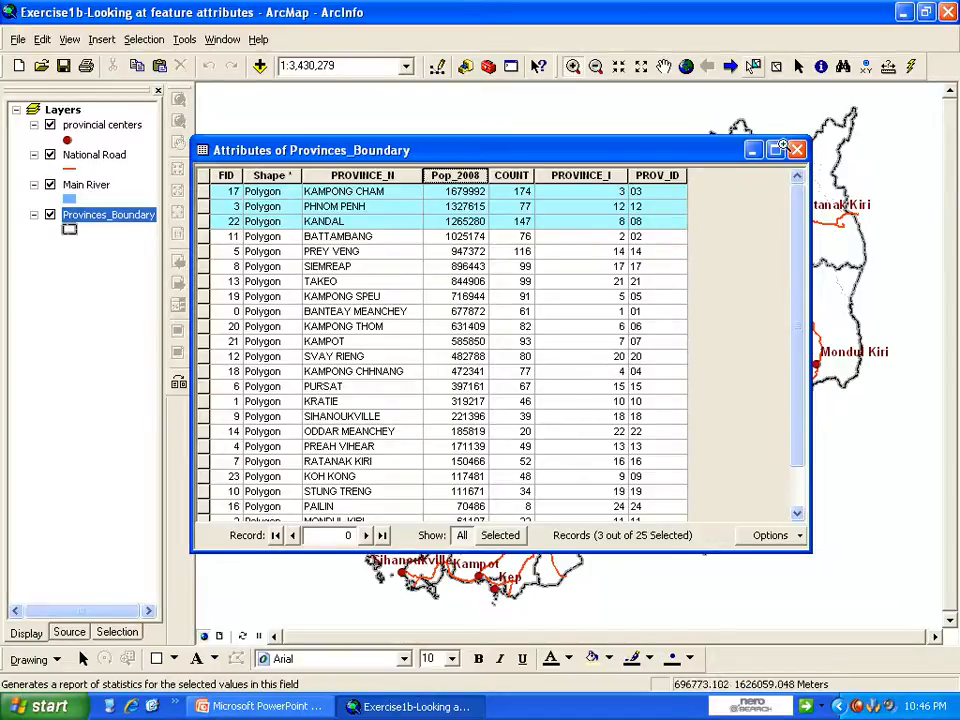
{"action": "left_click", "coordinate": [800, 540]}
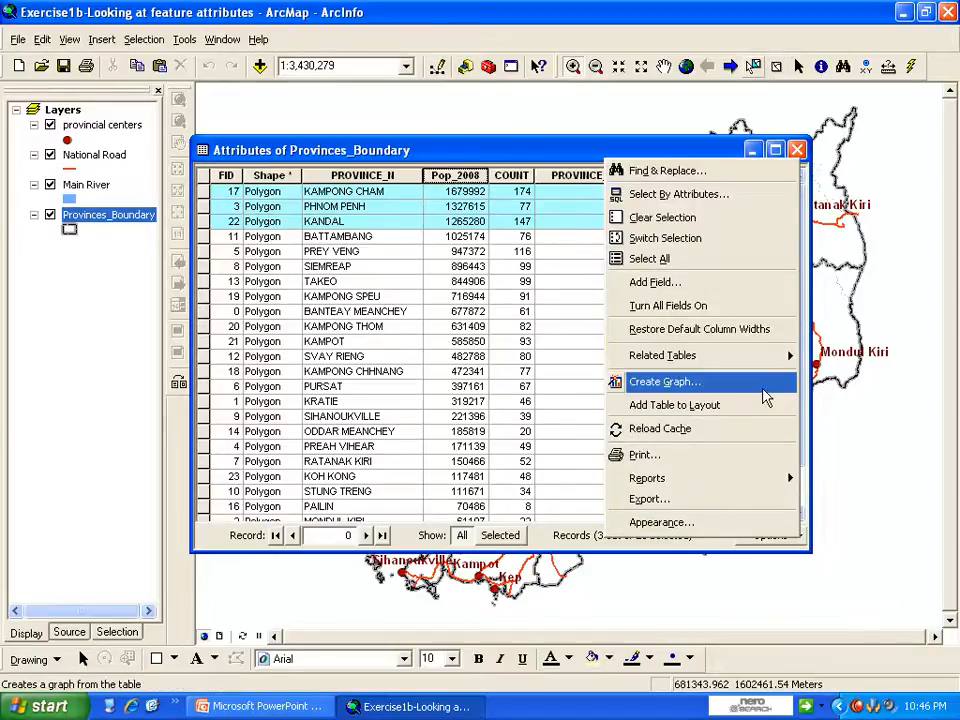
{"action": "left_click", "coordinate": [706, 220]}
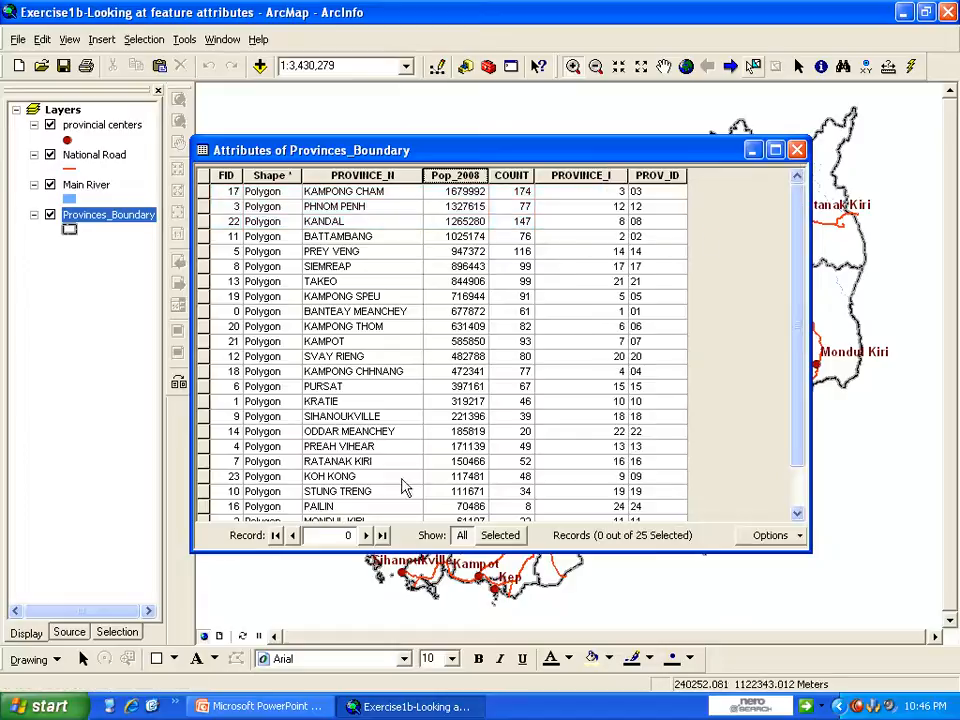
Read the question about the most populous province in PowerPoint, and select the Pop_2008 column back in ArcMap
{"action": "left_click", "coordinate": [260, 706]}
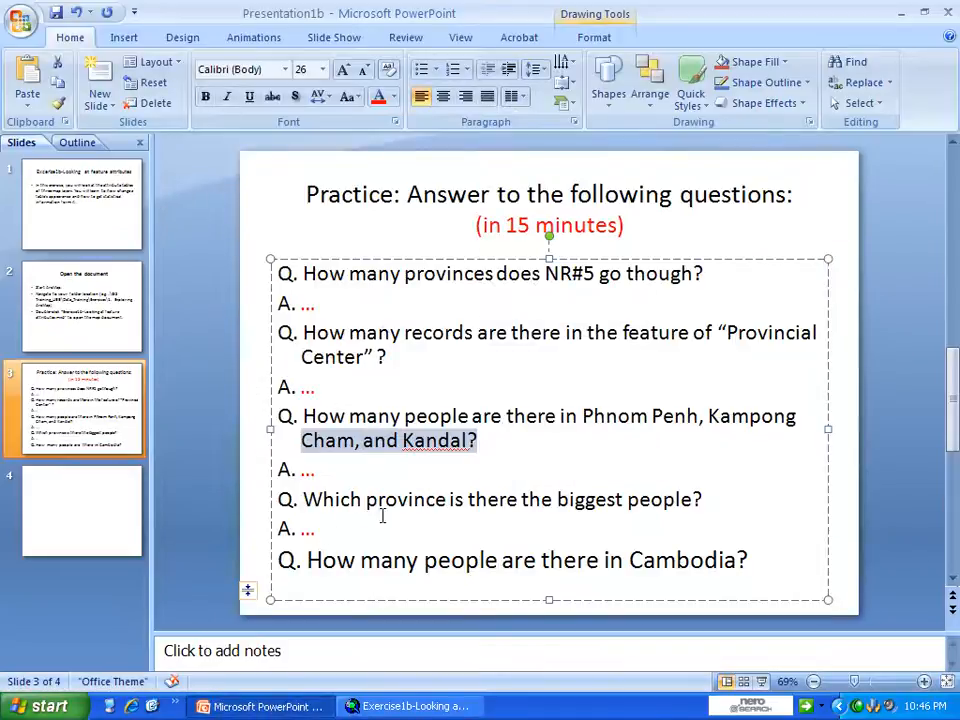
{"action": "left_click", "coordinate": [397, 500]}
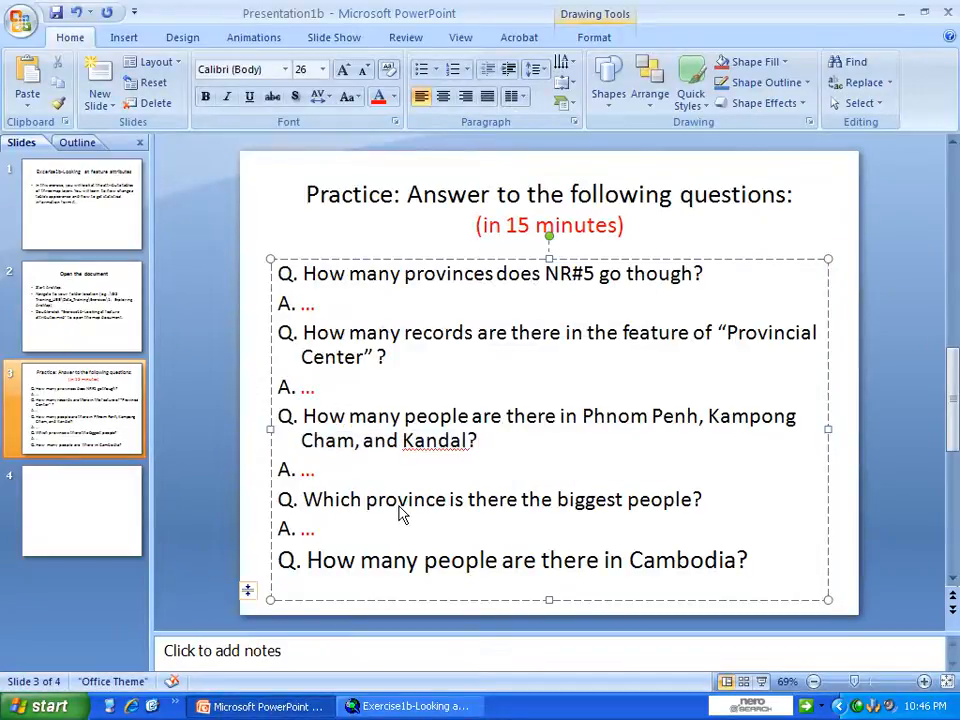
{"action": "left_click", "coordinate": [415, 706]}
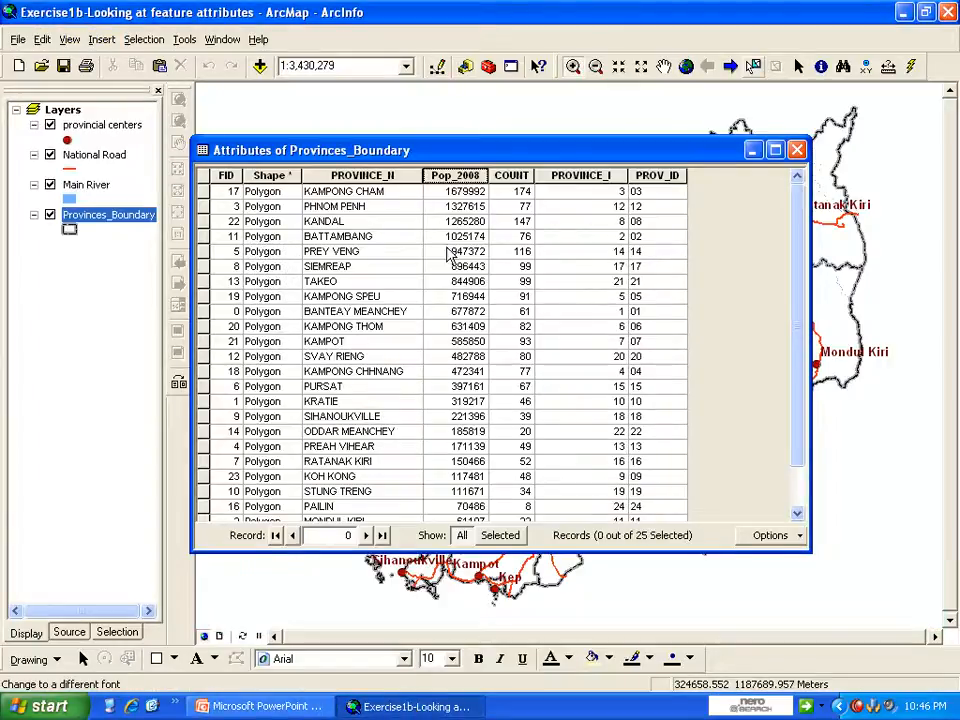
{"action": "left_click", "coordinate": [446, 176]}
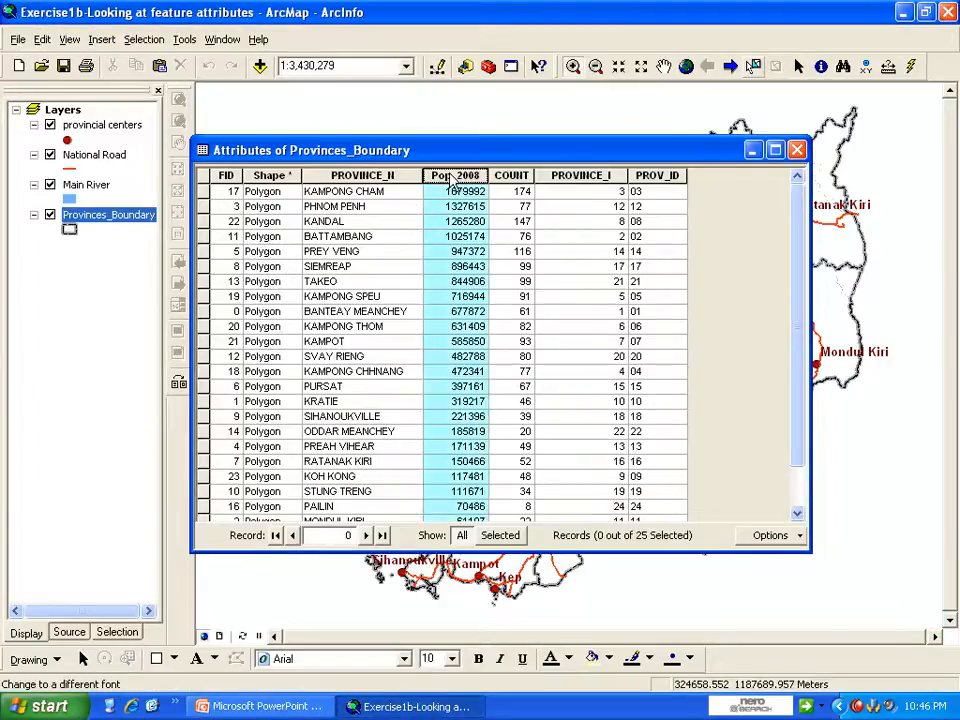
Sort the Provinces_Boundary table by Pop_2008 in descending order and select the Kampong Cham record to identify the most populous province
{"action": "right_click", "coordinate": [446, 176]}
{"action": "left_click", "coordinate": [465, 206]}
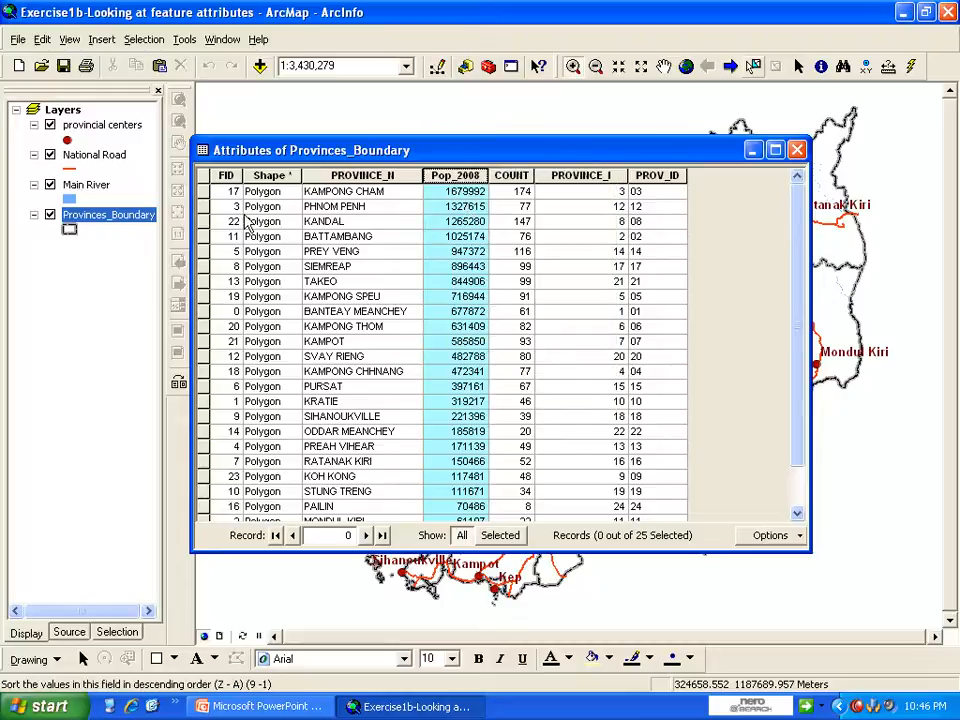
{"action": "left_click", "coordinate": [208, 193]}
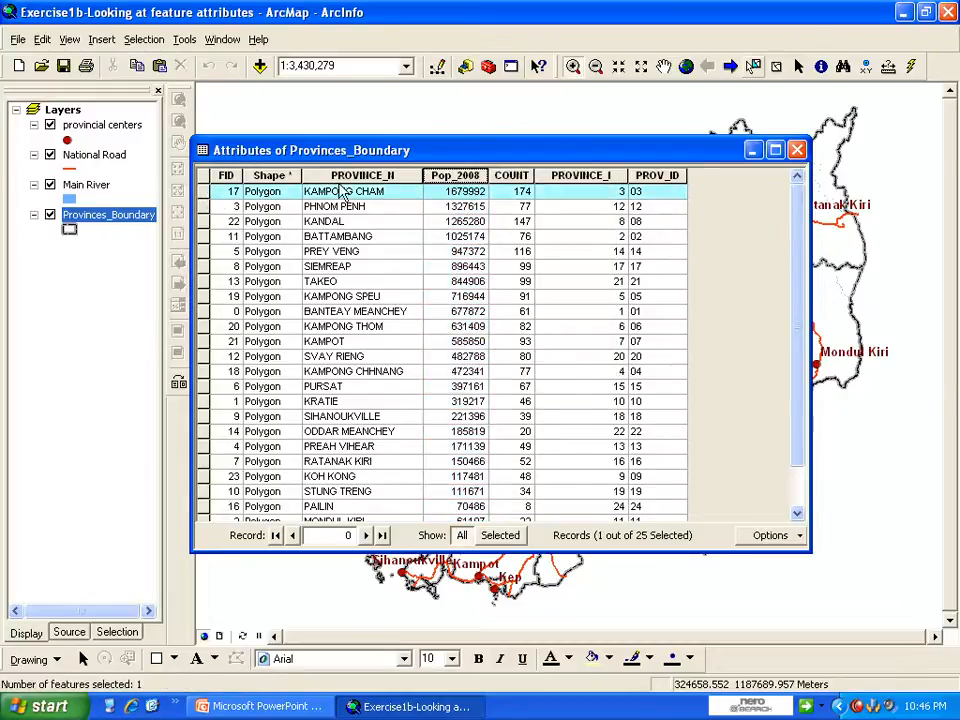
{"action": "left_click", "coordinate": [386, 202]}
{"action": "left_click", "coordinate": [441, 196]}
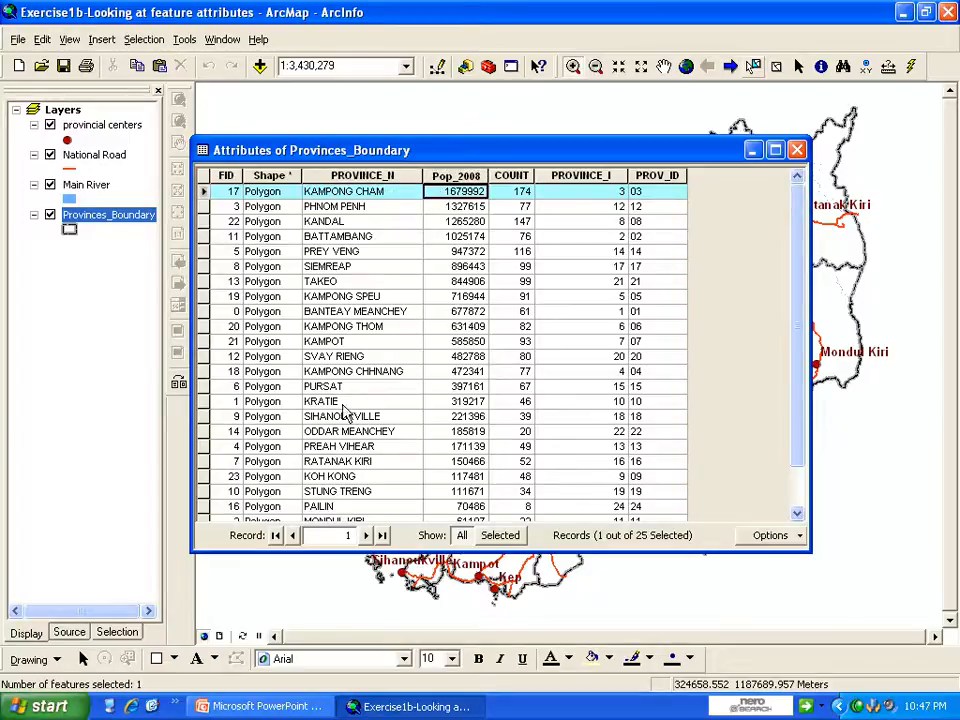
Read the question about Cambodia's total population in PowerPoint, return to ArcMap, and clear the selected province record
{"action": "left_click", "coordinate": [250, 706]}
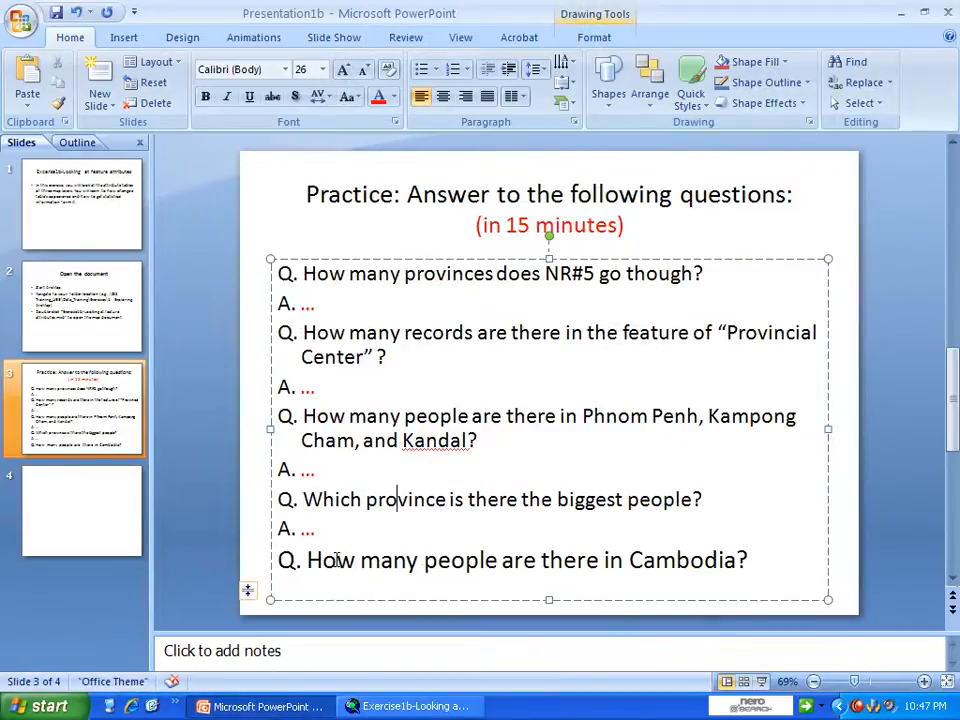
{"action": "key", "text": "alt+Tab"}
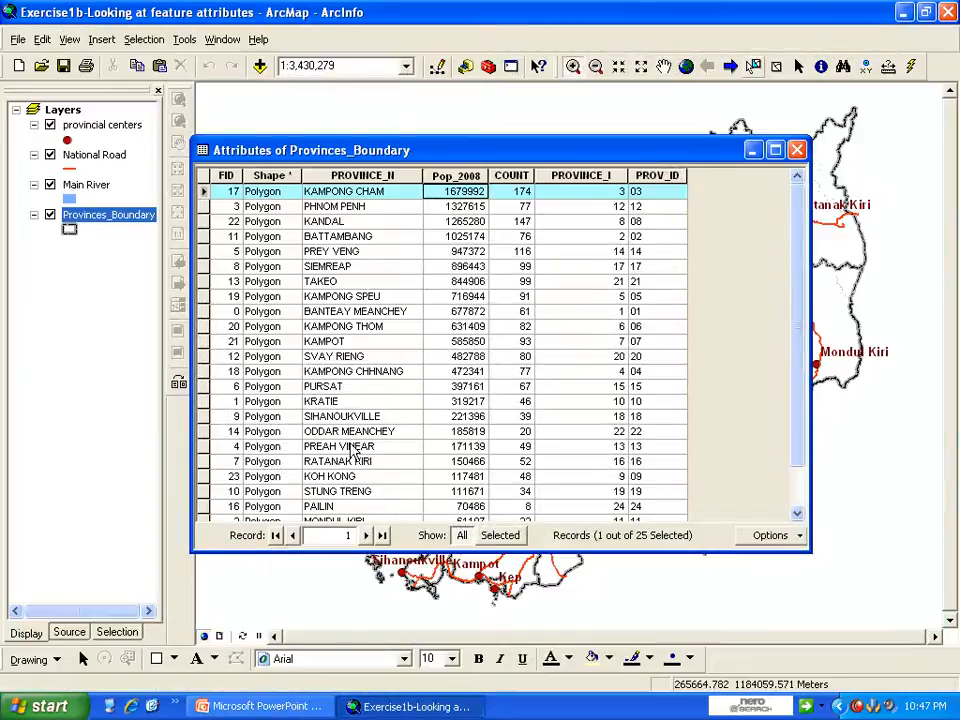
{"action": "left_click_drag", "start_coordinate": [803, 233], "coordinate": [795, 208]}
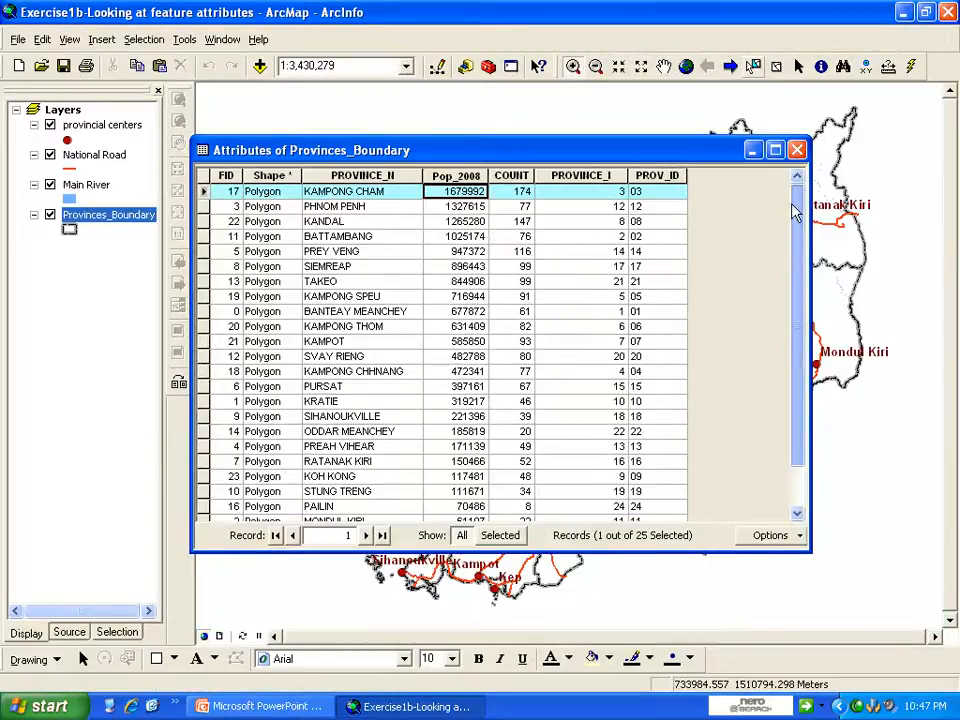
{"action": "left_click", "coordinate": [776, 66]}
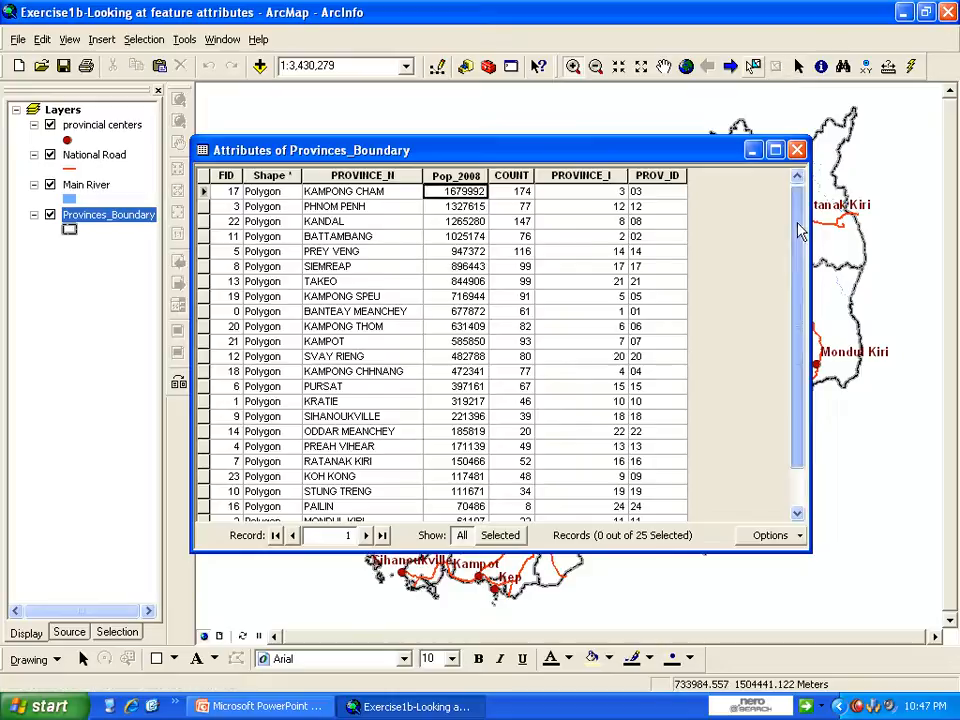
Display the Pop_2008 statistics for all provinces, highlight the population sum, and close the statistics window
{"action": "left_click_drag", "start_coordinate": [799, 229], "coordinate": [802, 293]}
{"action": "scroll", "coordinate": [791, 428], "scroll_direction": "up", "scroll_amount": 1}
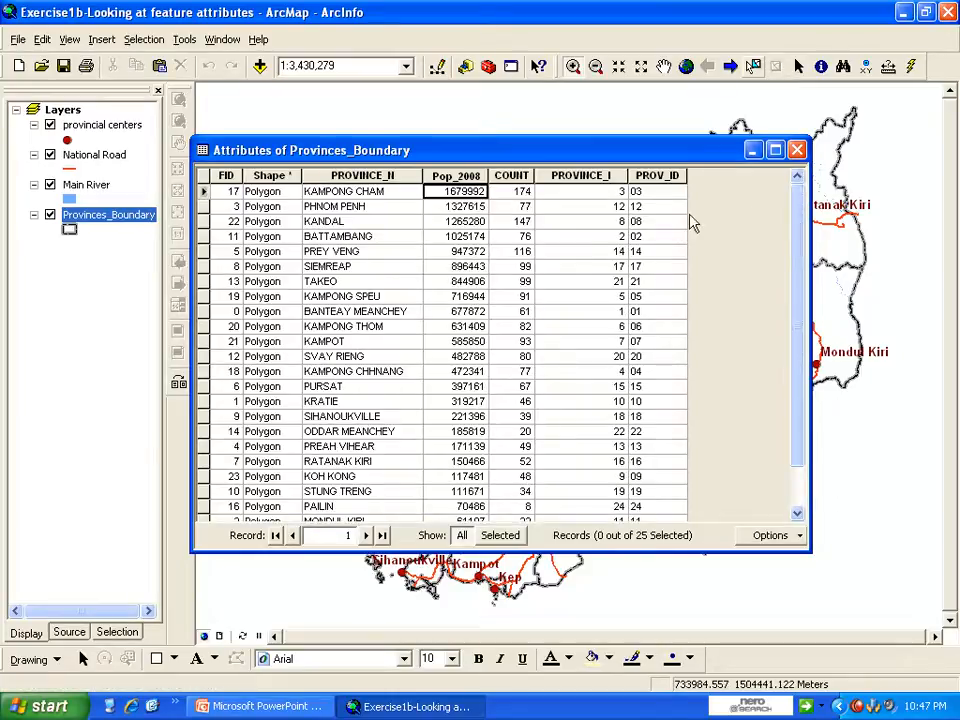
{"action": "scroll", "coordinate": [790, 370], "scroll_direction": "down", "scroll_amount": 1}
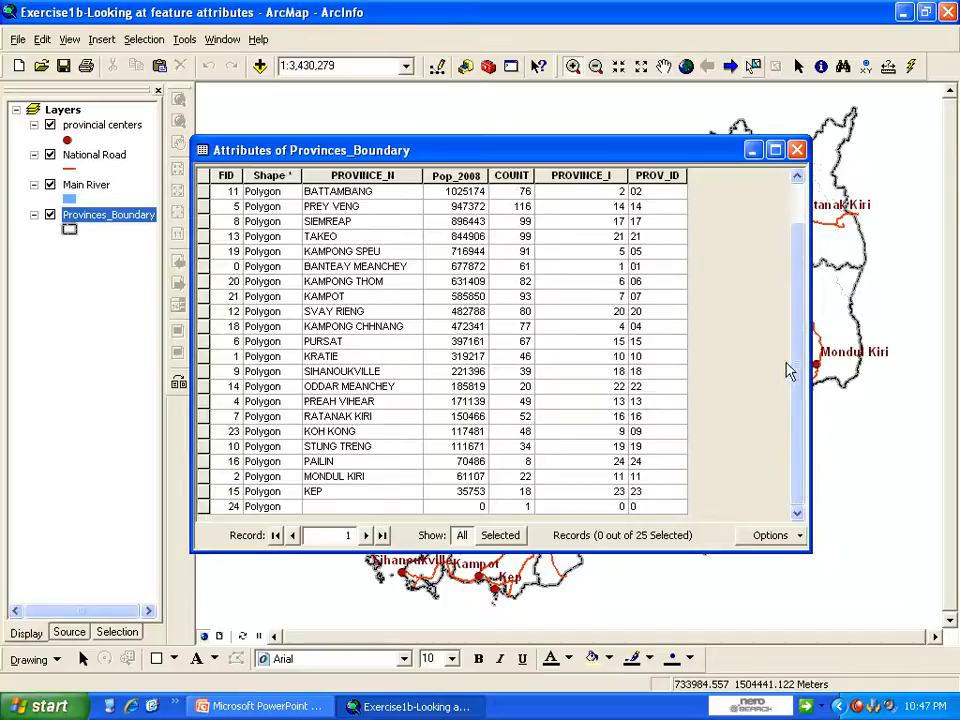
{"action": "left_click", "coordinate": [468, 176]}
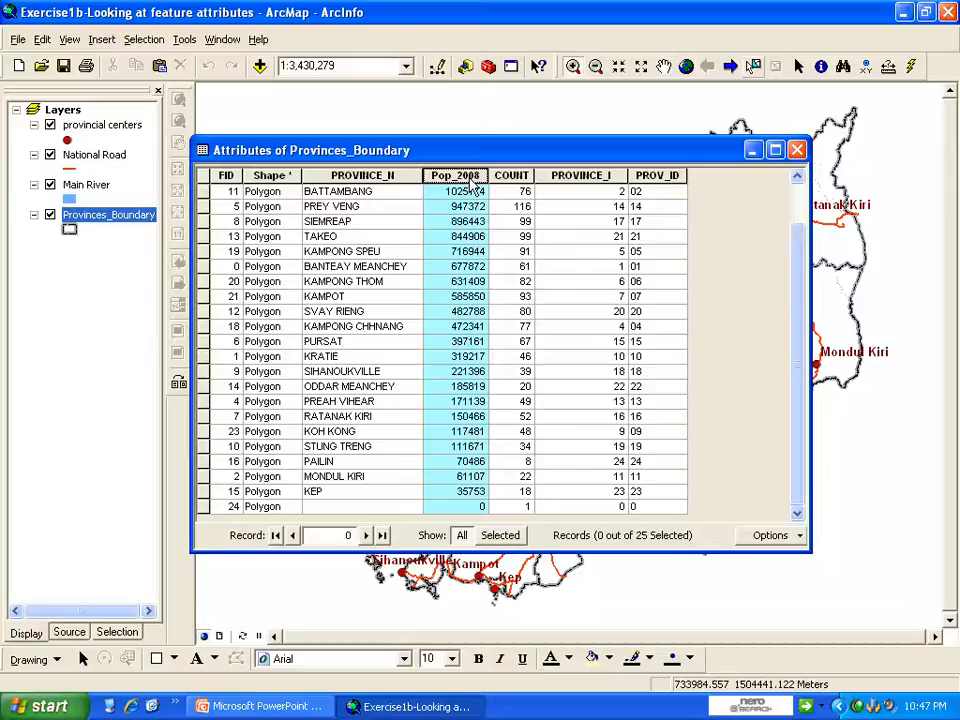
{"action": "right_click", "coordinate": [470, 183]}
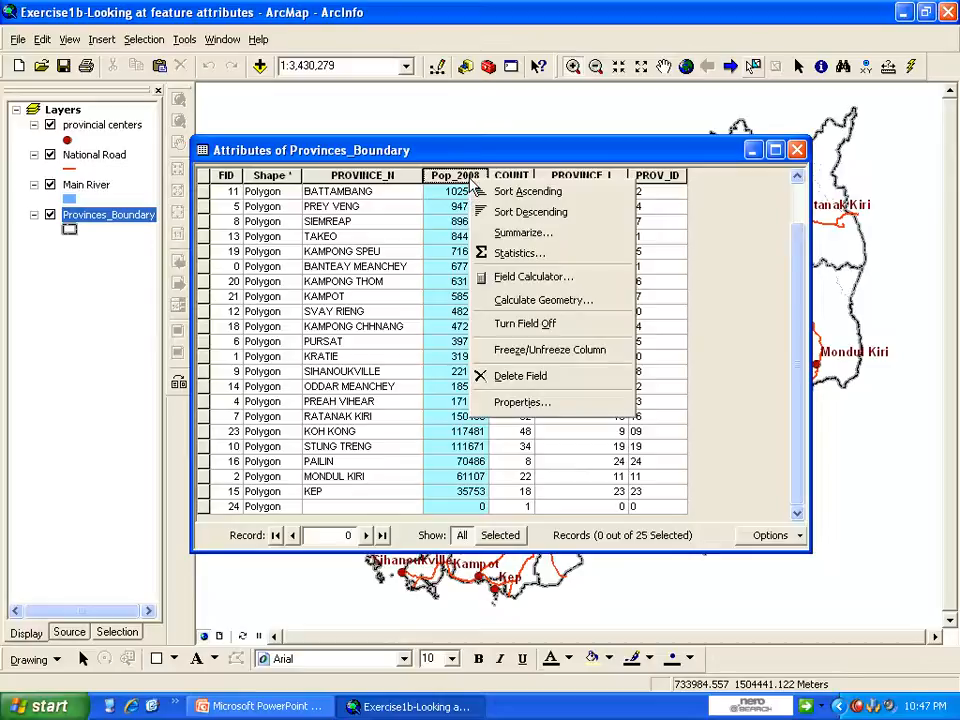
{"action": "left_click", "coordinate": [512, 255]}
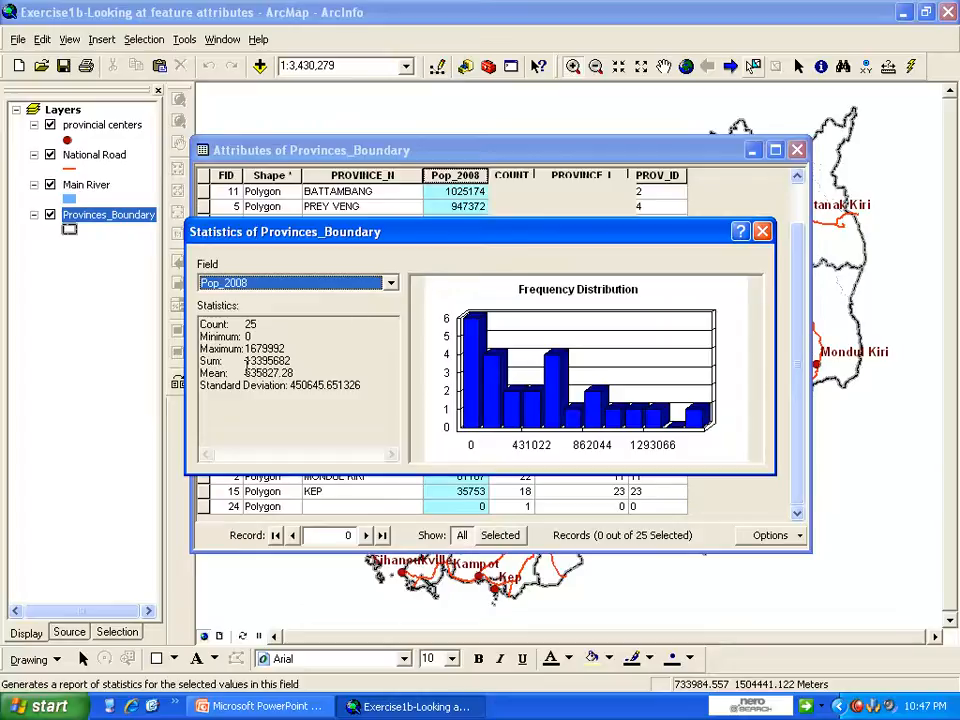
{"action": "left_click_drag", "start_coordinate": [243, 361], "coordinate": [291, 361]}
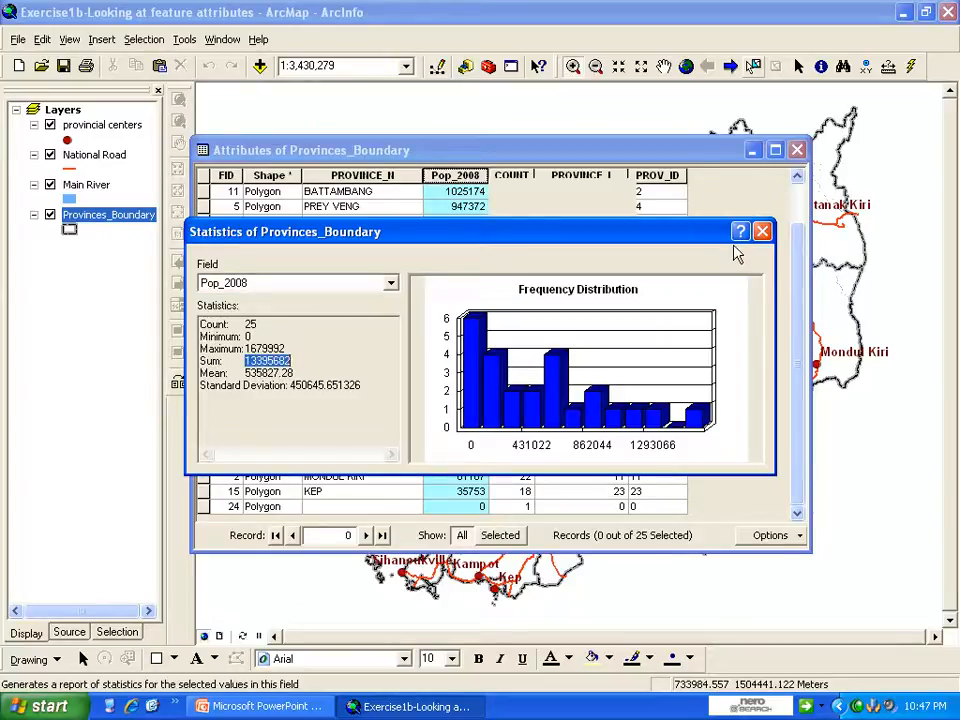
{"action": "left_click", "coordinate": [762, 231]}
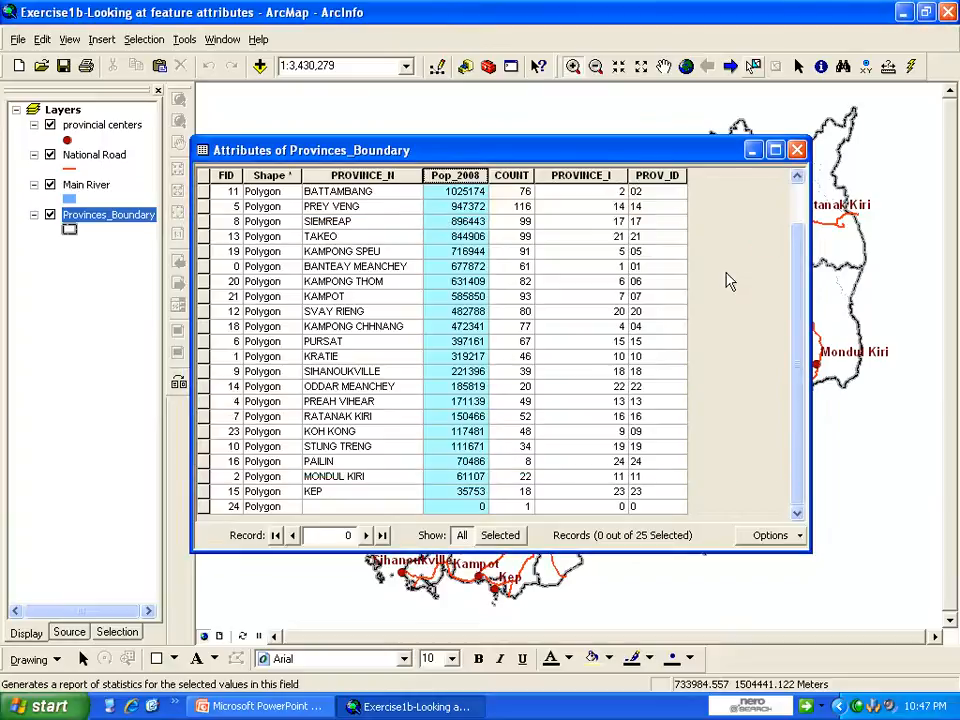
Close the Provinces_Boundary attribute table
{"action": "left_click_drag", "start_coordinate": [793, 253], "coordinate": [797, 202]}
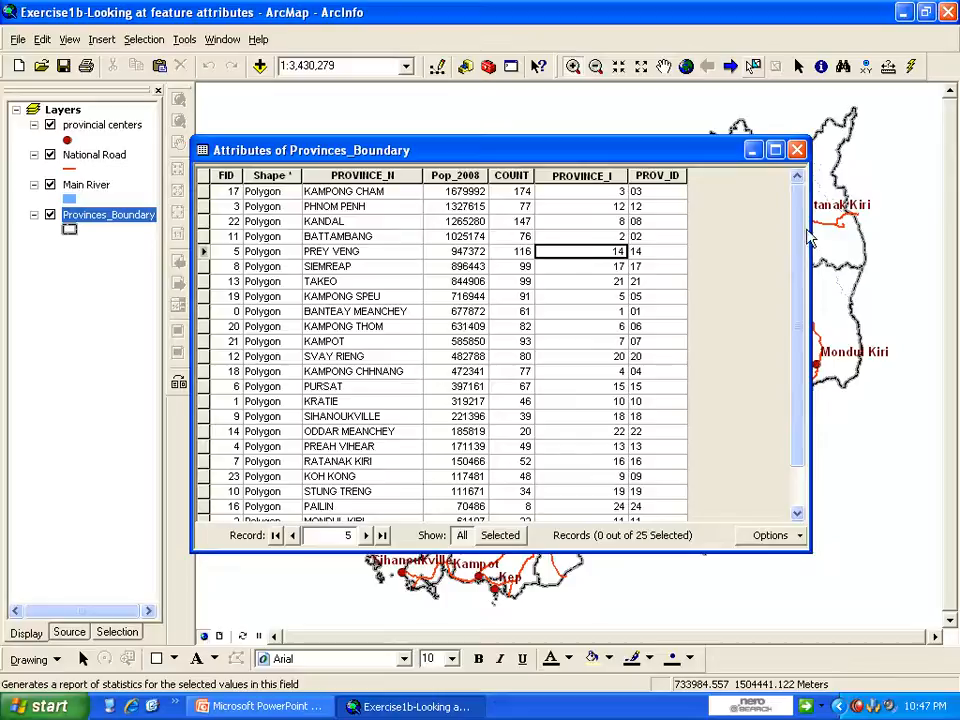
{"action": "left_click_drag", "start_coordinate": [799, 229], "coordinate": [796, 183]}
{"action": "left_click", "coordinate": [797, 149]}
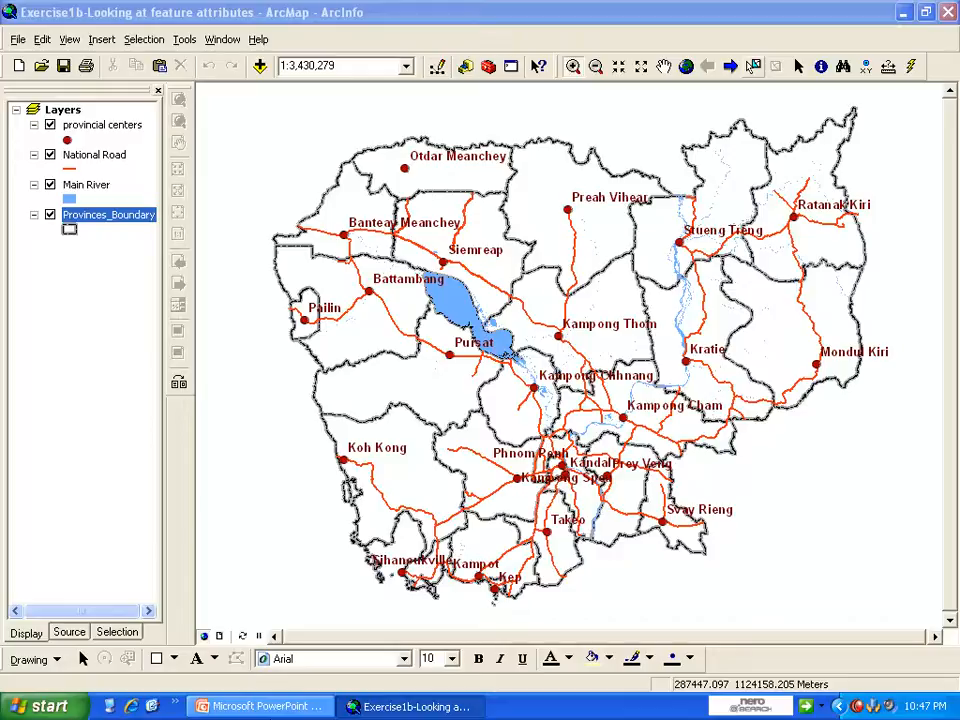
Check the practice questions in PowerPoint, return to ArcMap, and exit it without saving changes to the Exercise1b map document
{"action": "left_click", "coordinate": [258, 706]}
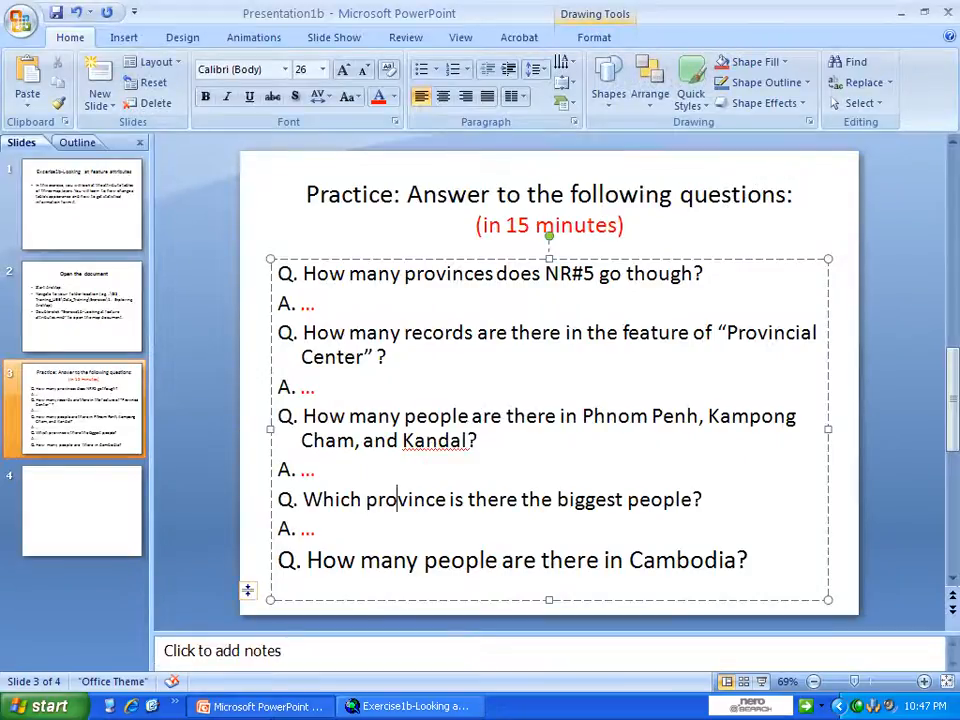
{"action": "left_click", "coordinate": [420, 707]}
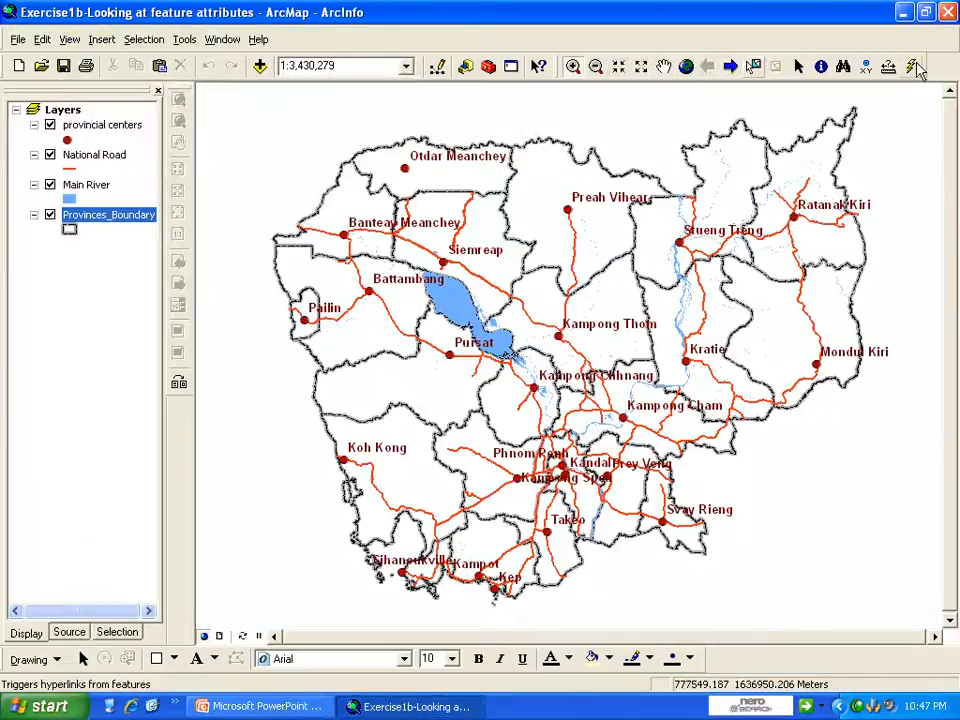
{"action": "left_click", "coordinate": [947, 12]}
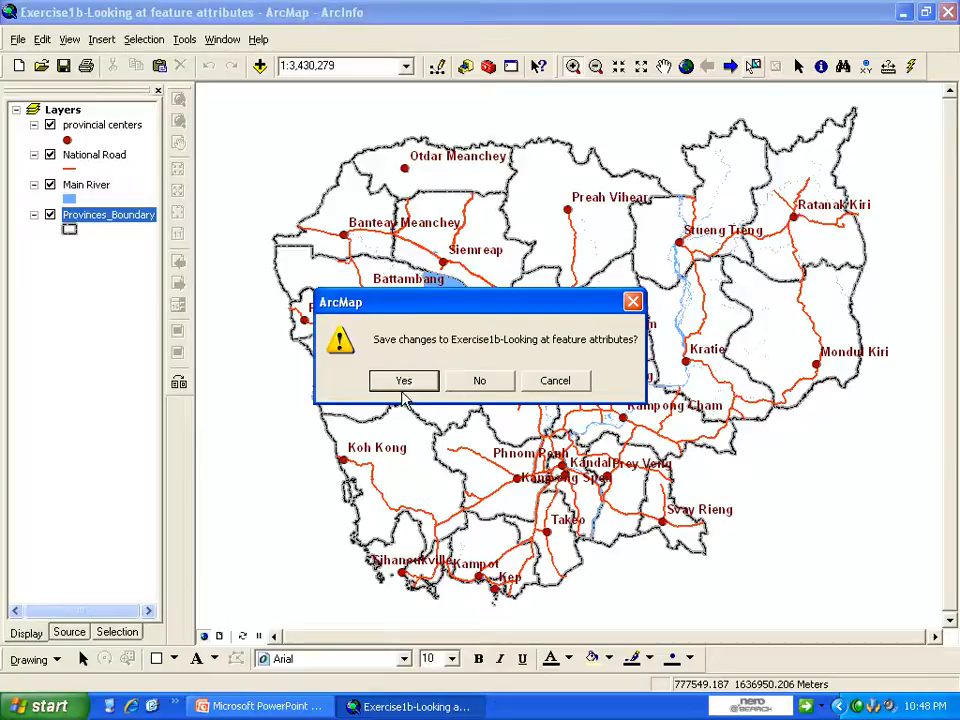
{"action": "left_click", "coordinate": [479, 385]}
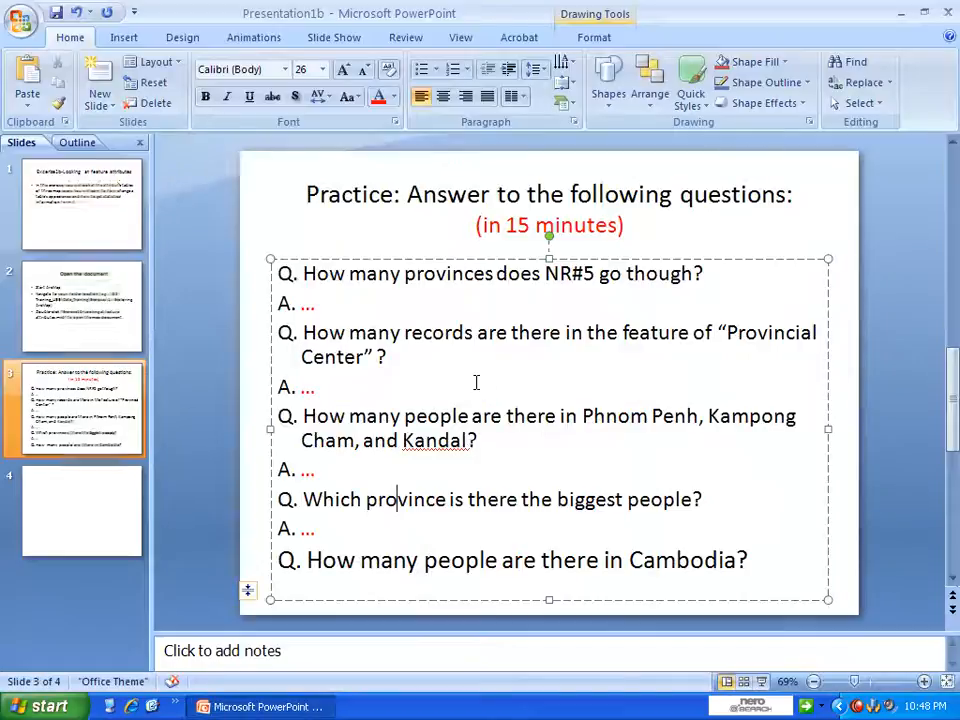
{"action": "right_click", "coordinate": [860, 708]}
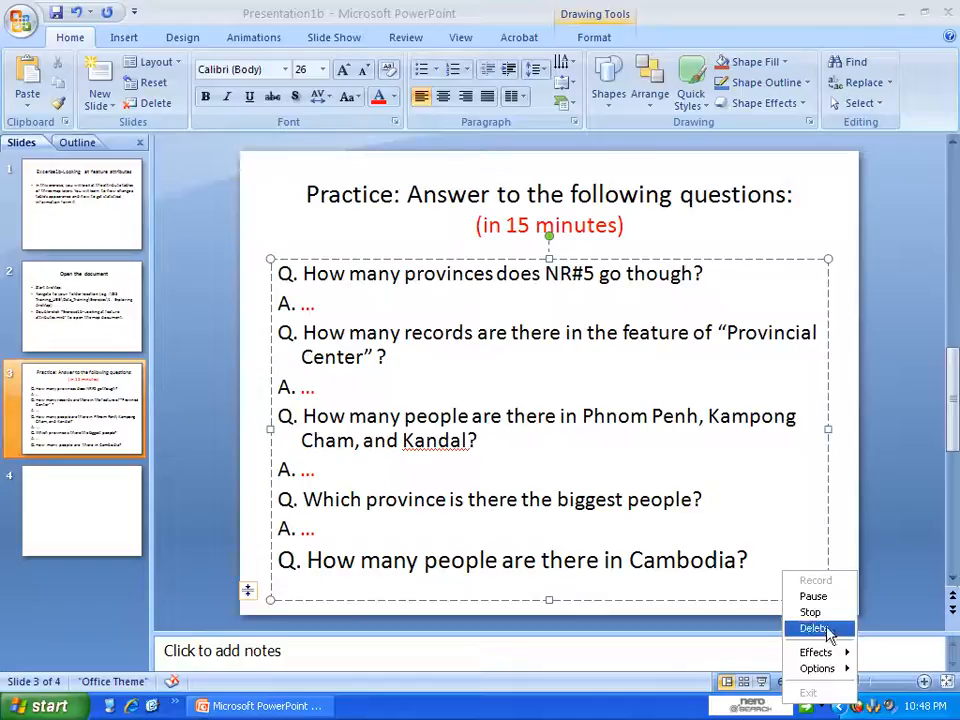